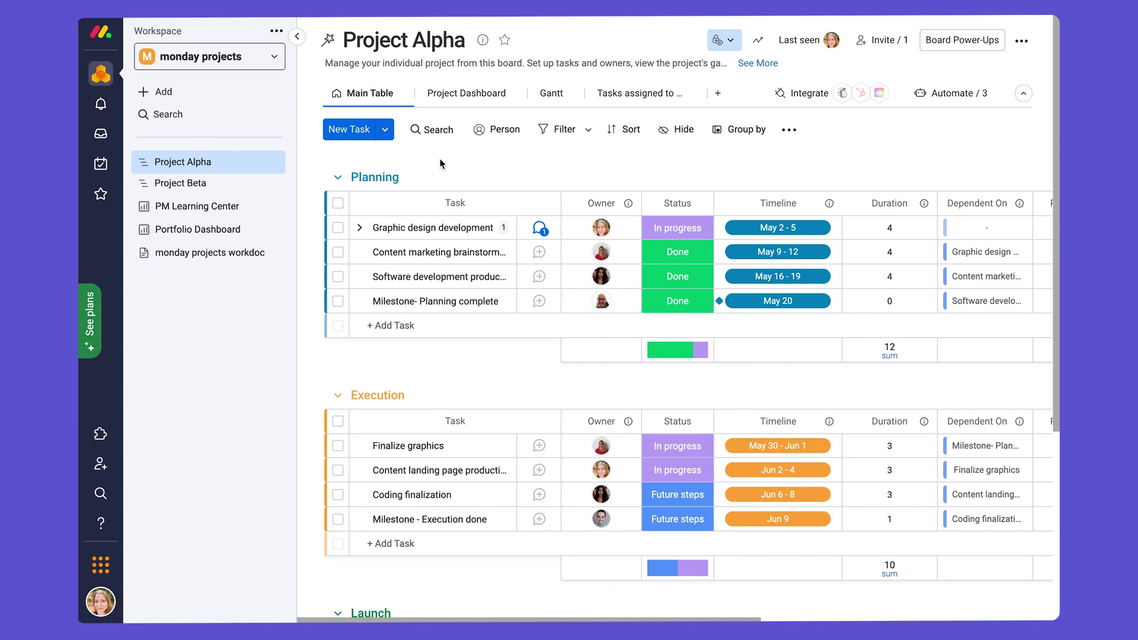
# - Switch from Project Alpha to the Project Beta board in the sidebar
pyautogui.click(192, 188)
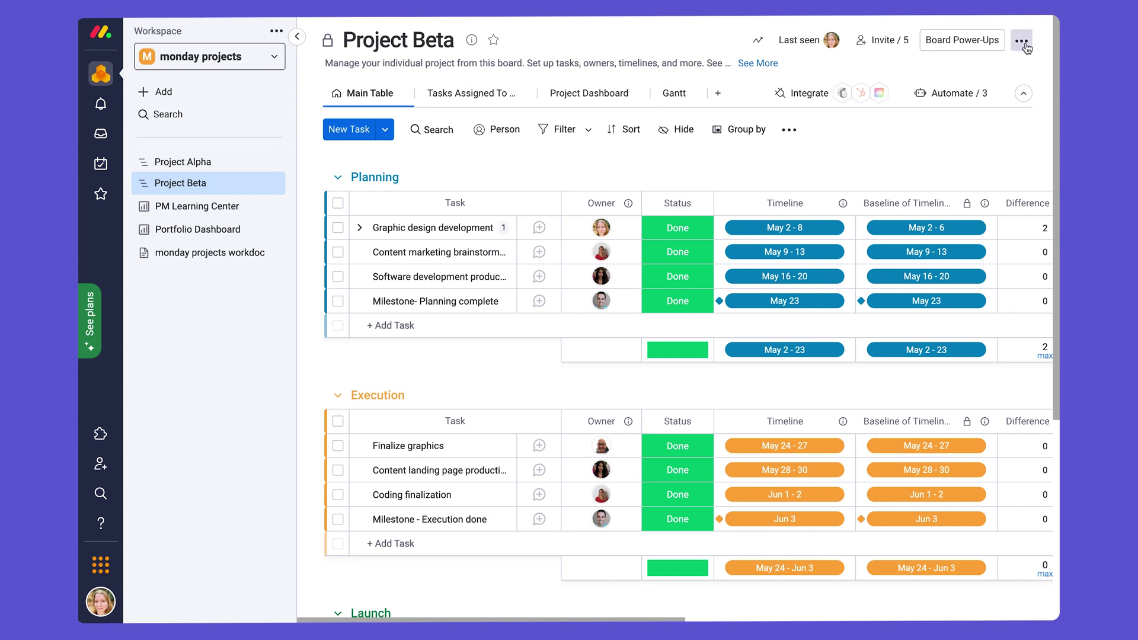
# - Change the Project Beta board type from private to shareable in Board settings
pyautogui.click(1024, 44)
pyautogui.moveTo(989, 96)
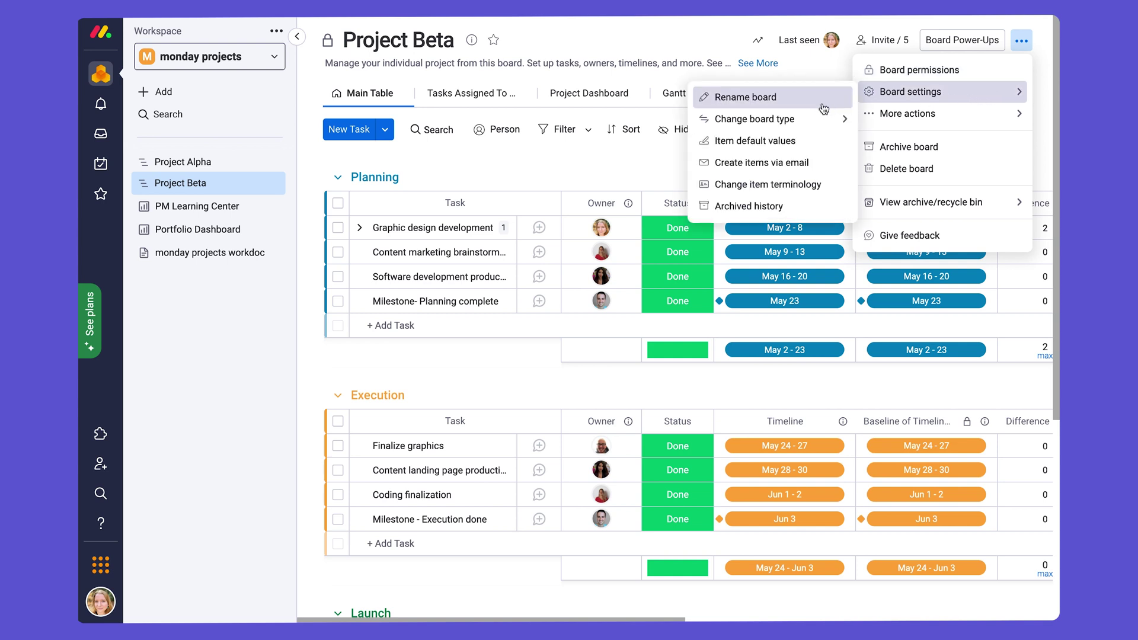
pyautogui.moveTo(820, 121)
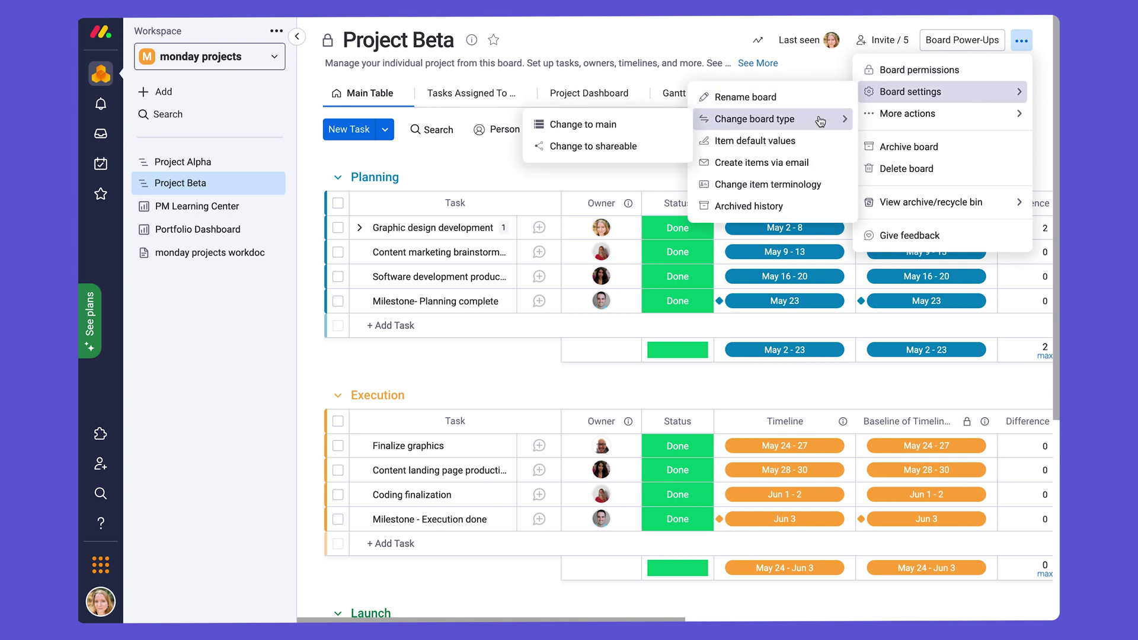
pyautogui.click(655, 152)
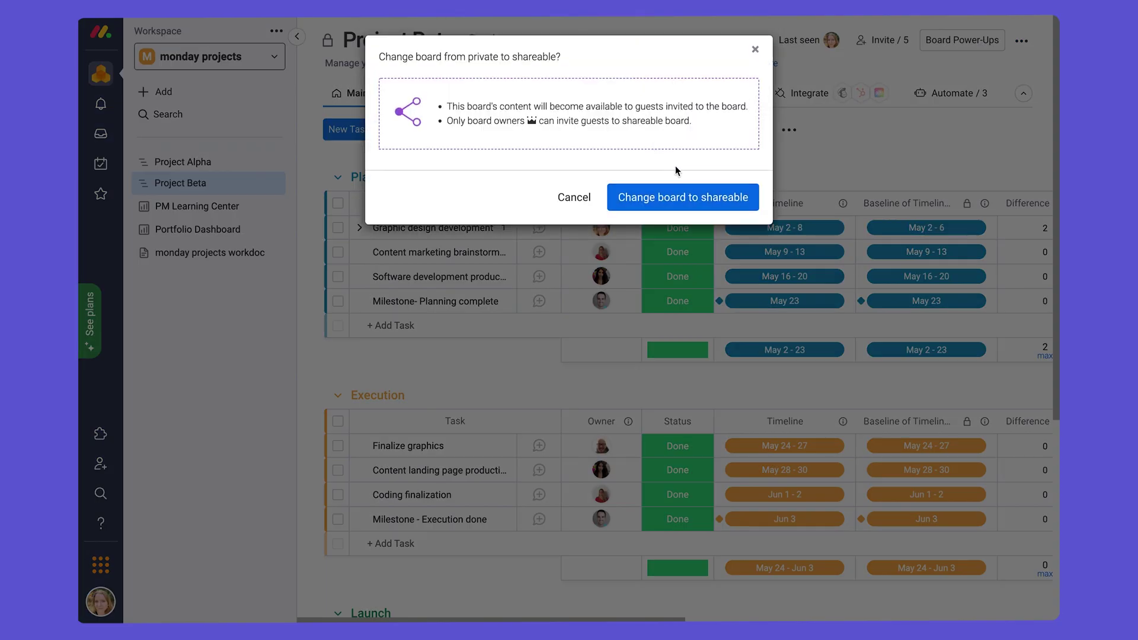
pyautogui.click(679, 197)
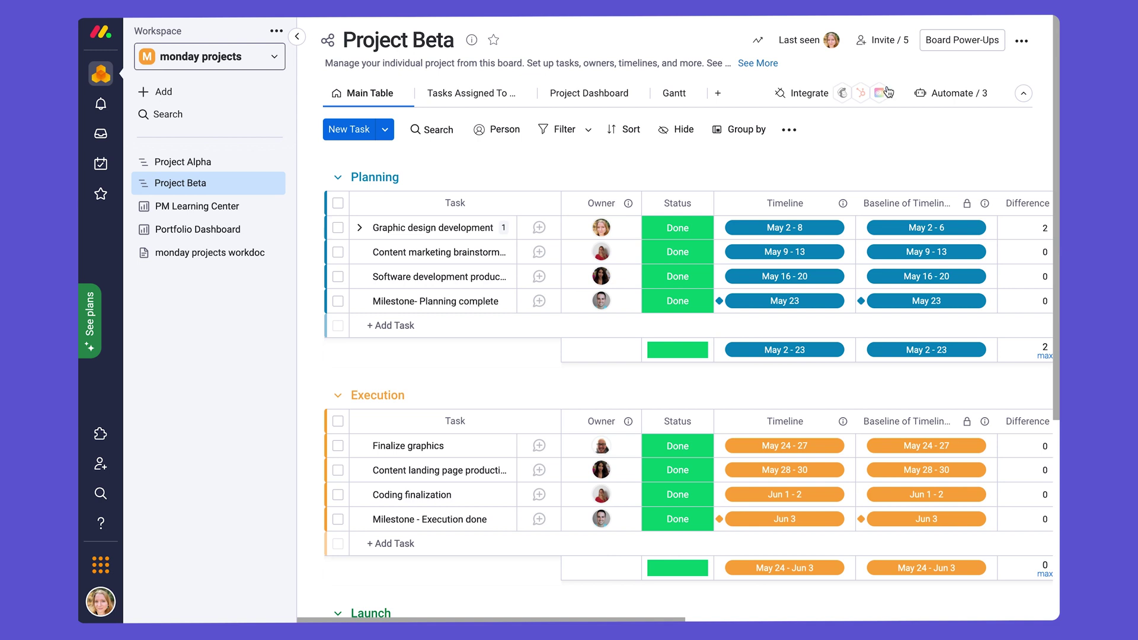
pyautogui.click(886, 41)
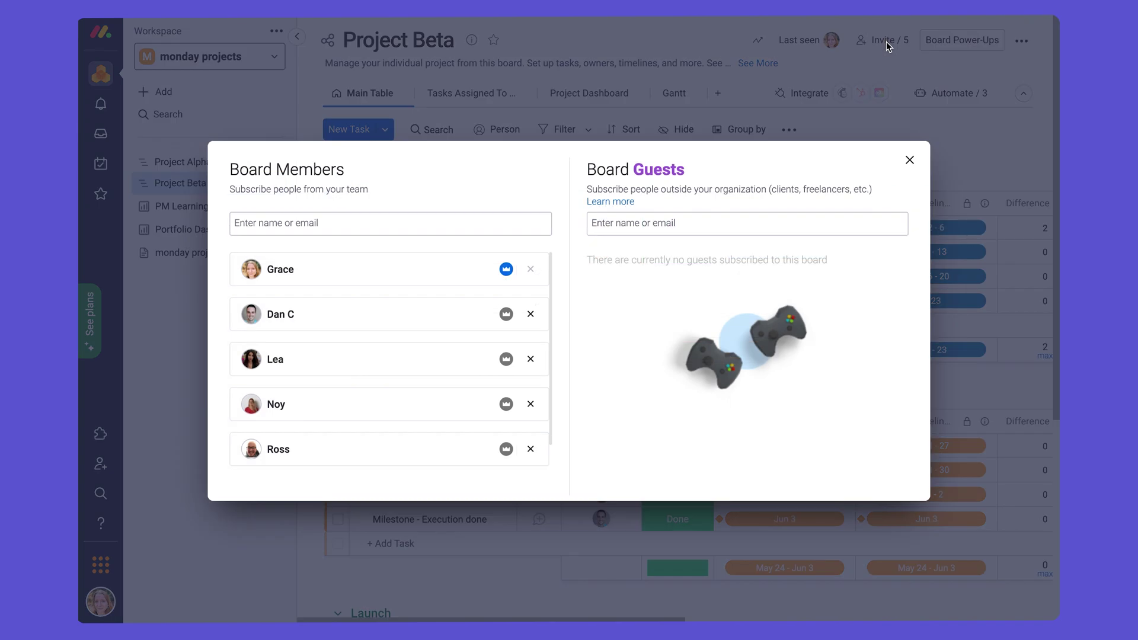
pyautogui.click(682, 227)
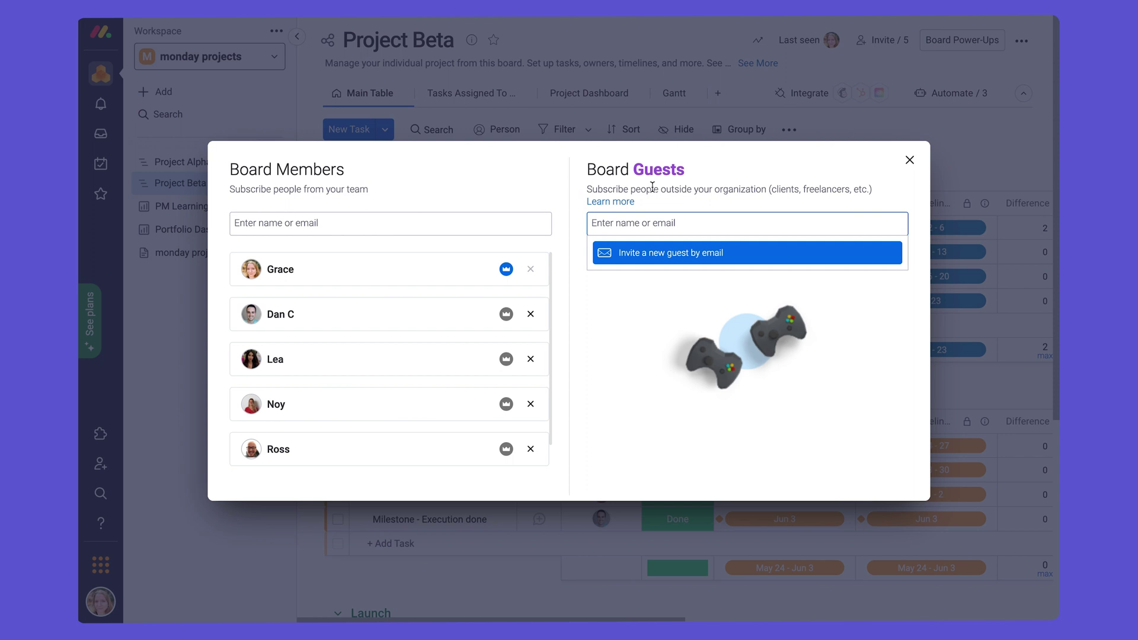
pyautogui.click(910, 161)
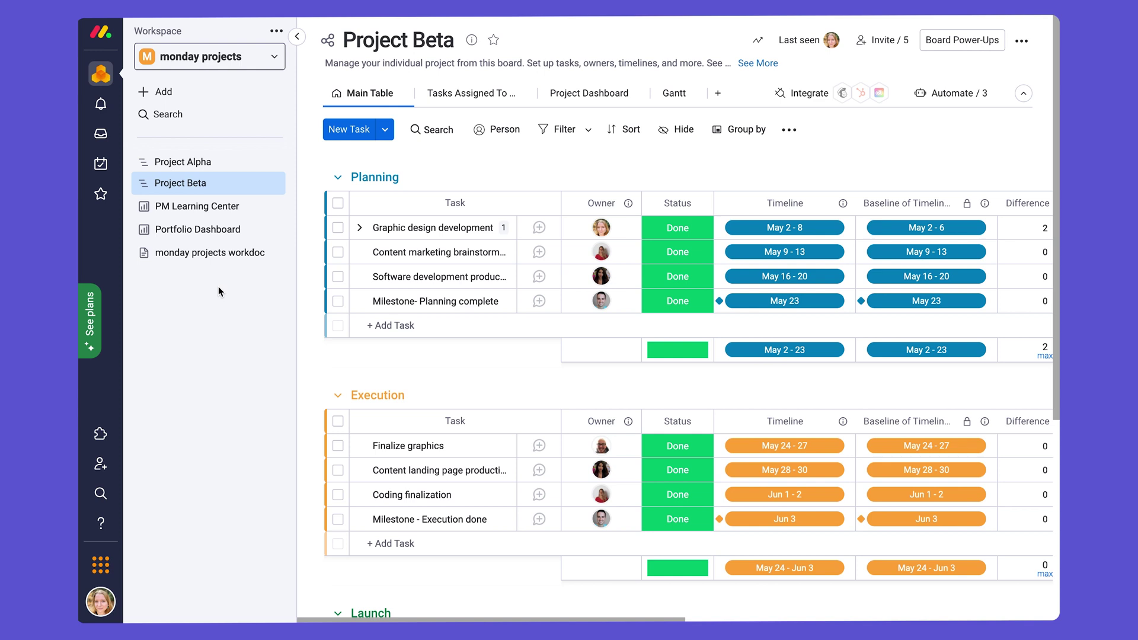
pyautogui.click(189, 97)
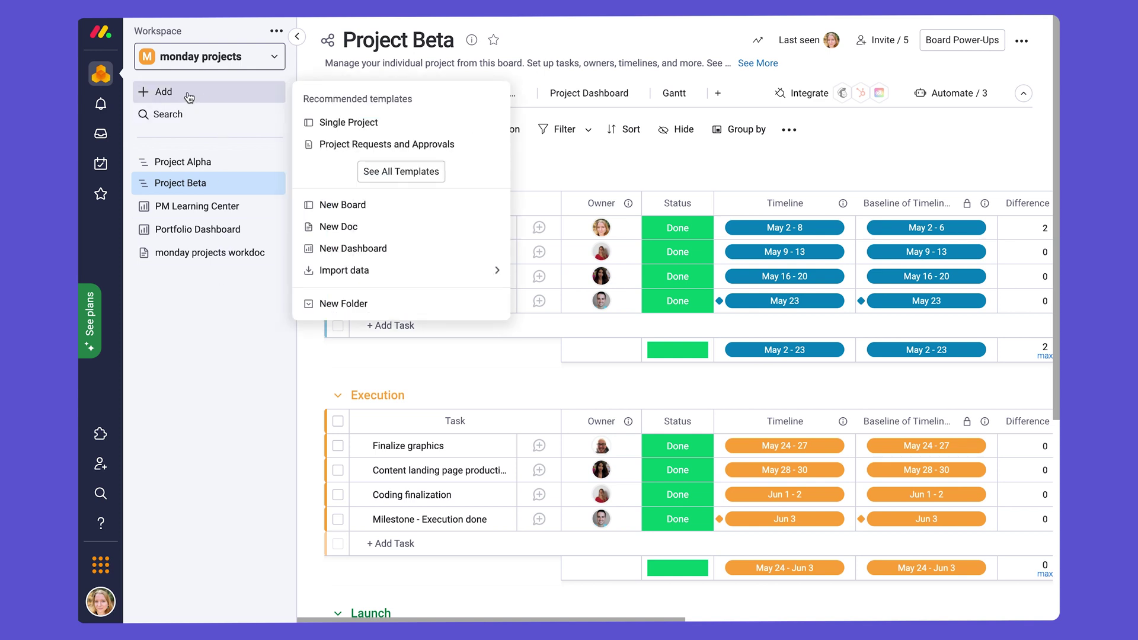
# - Create a new Main-privacy doc named 'example workdoc'
pyautogui.click(377, 228)
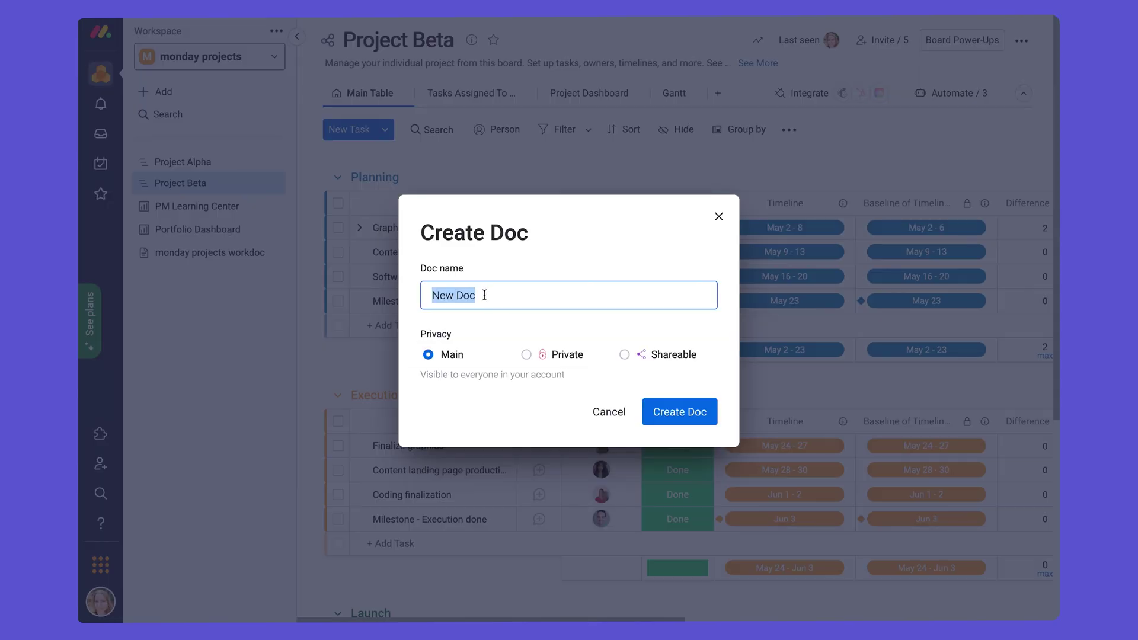
pyautogui.write('example workdoc')
pyautogui.click(678, 414)
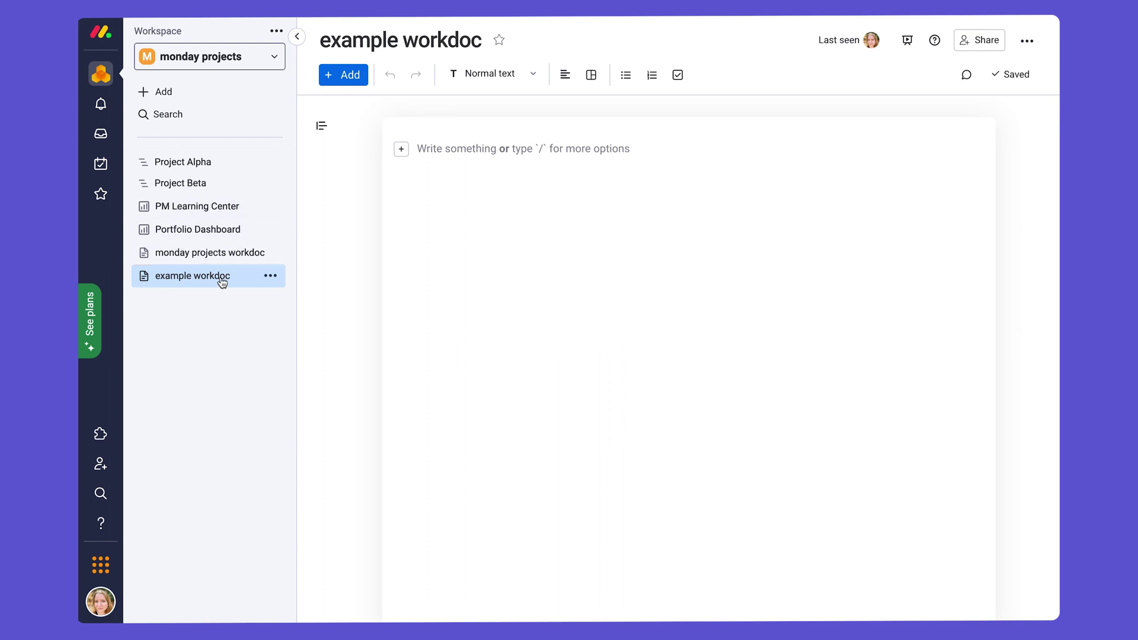
# - Open the monday projects workdoc and add an empty text block below Project Manager
pyautogui.click(209, 255)
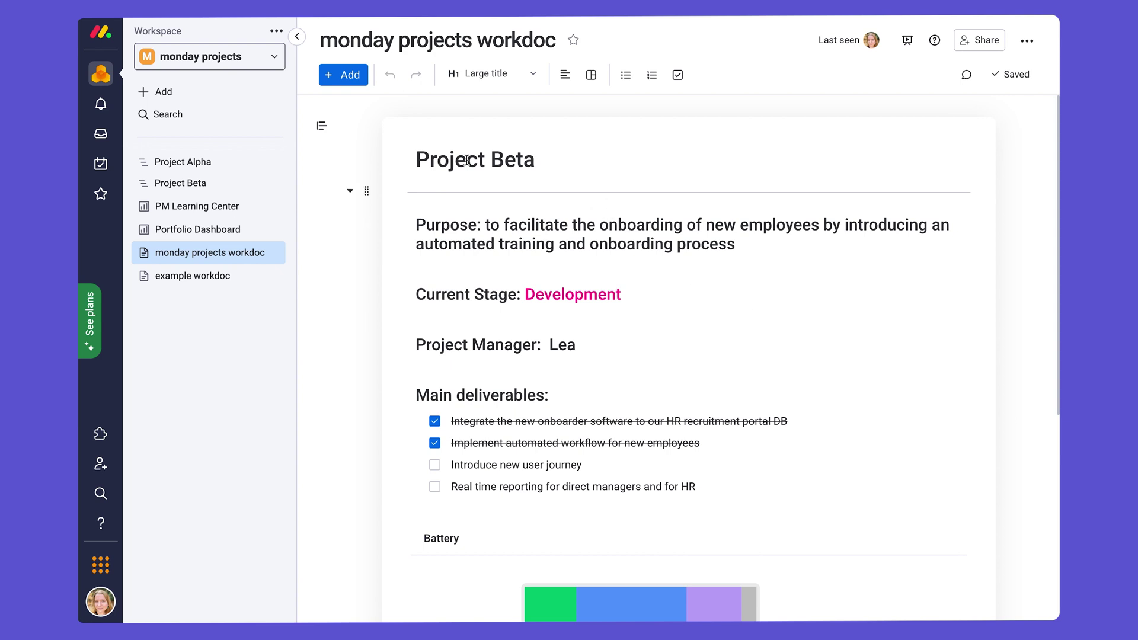
pyautogui.click(342, 77)
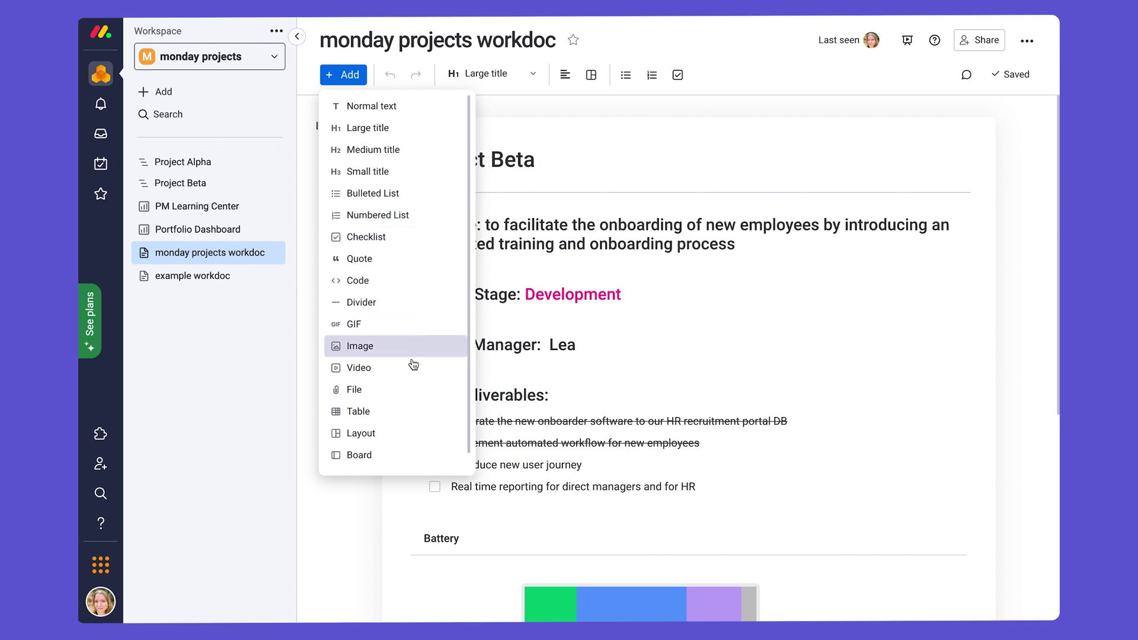
pyautogui.scroll(-1, 414, 430)
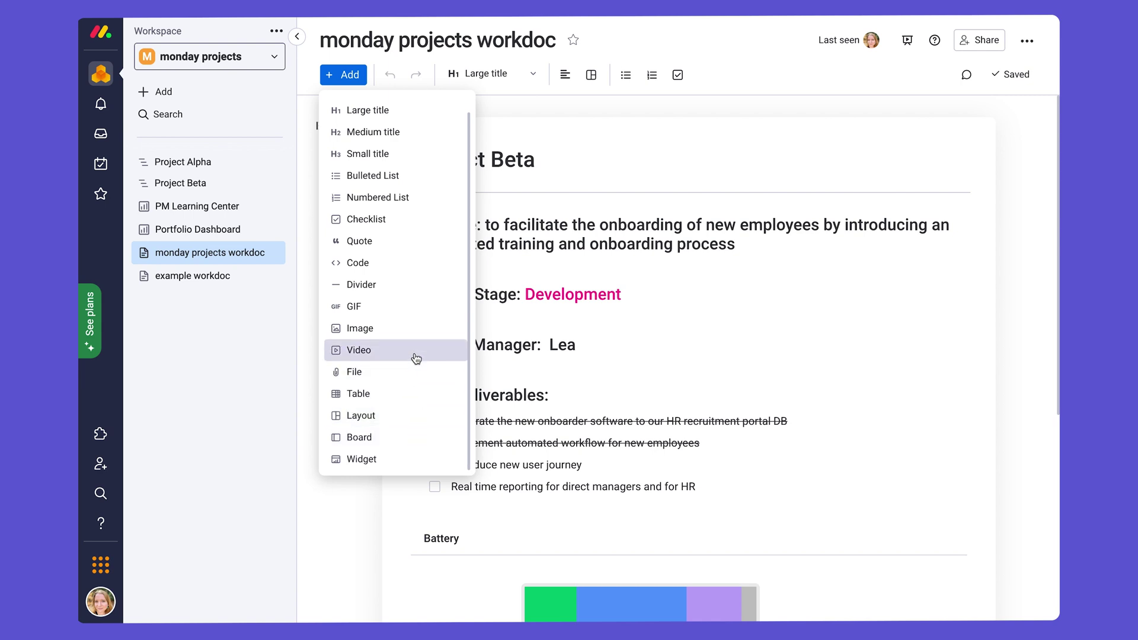
pyautogui.click(716, 371)
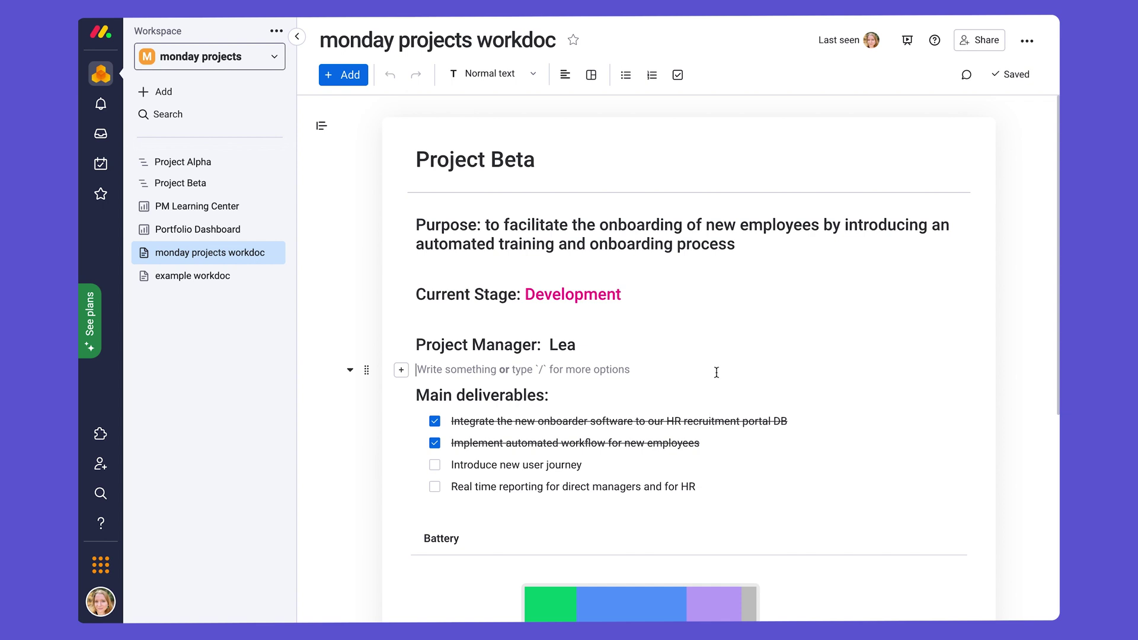
# - Check the Battery widget's percentages (23.1% Done) and add an empty line below it
pyautogui.scroll(-2, 717, 373)
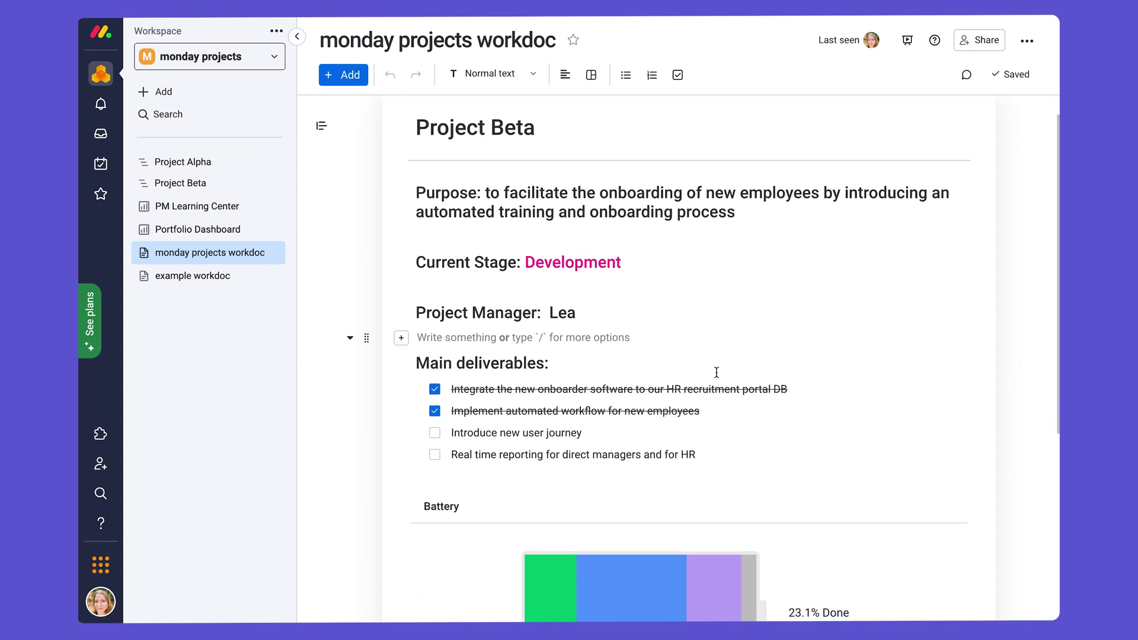
pyautogui.scroll(-3, 716, 373)
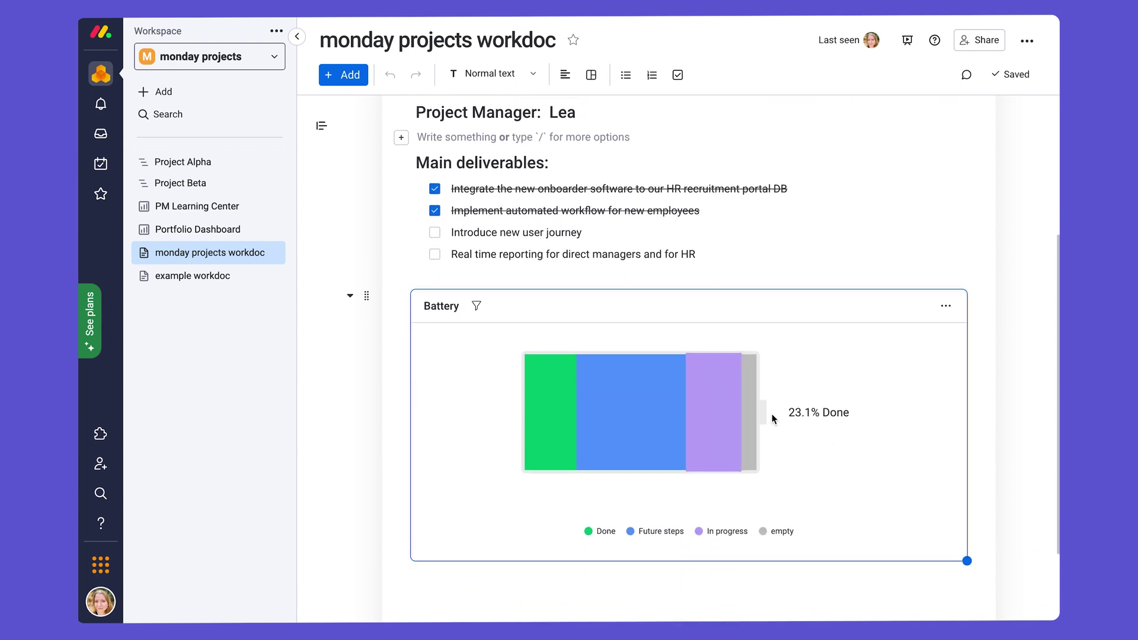
pyautogui.scroll(-1, 774, 422)
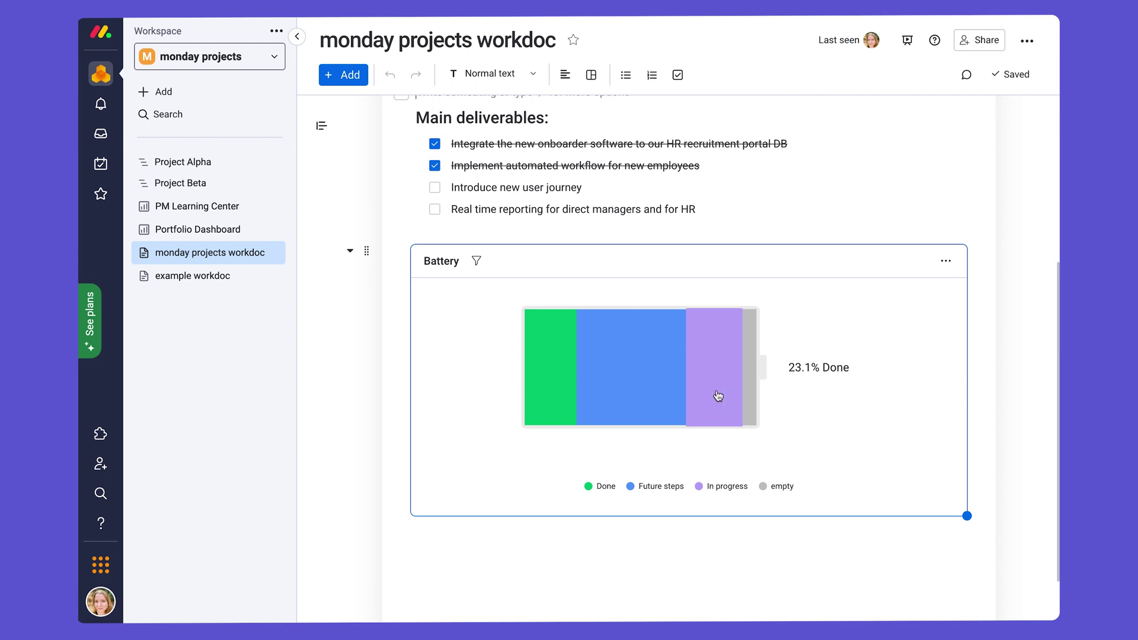
pyautogui.moveTo(656, 386)
pyautogui.moveTo(553, 379)
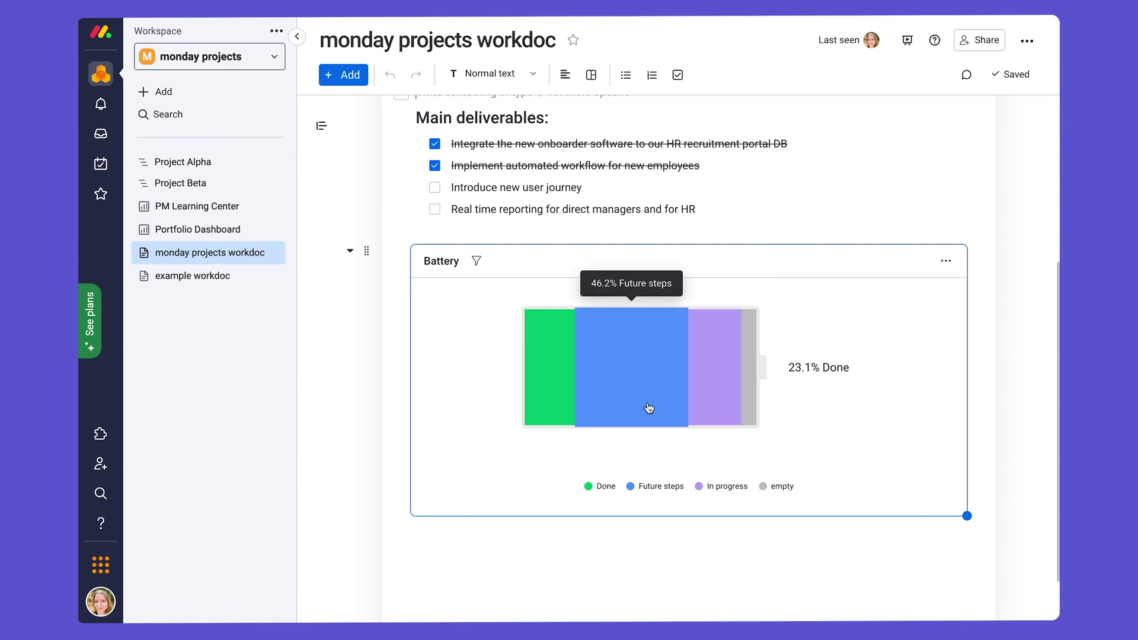
pyautogui.press('Return')
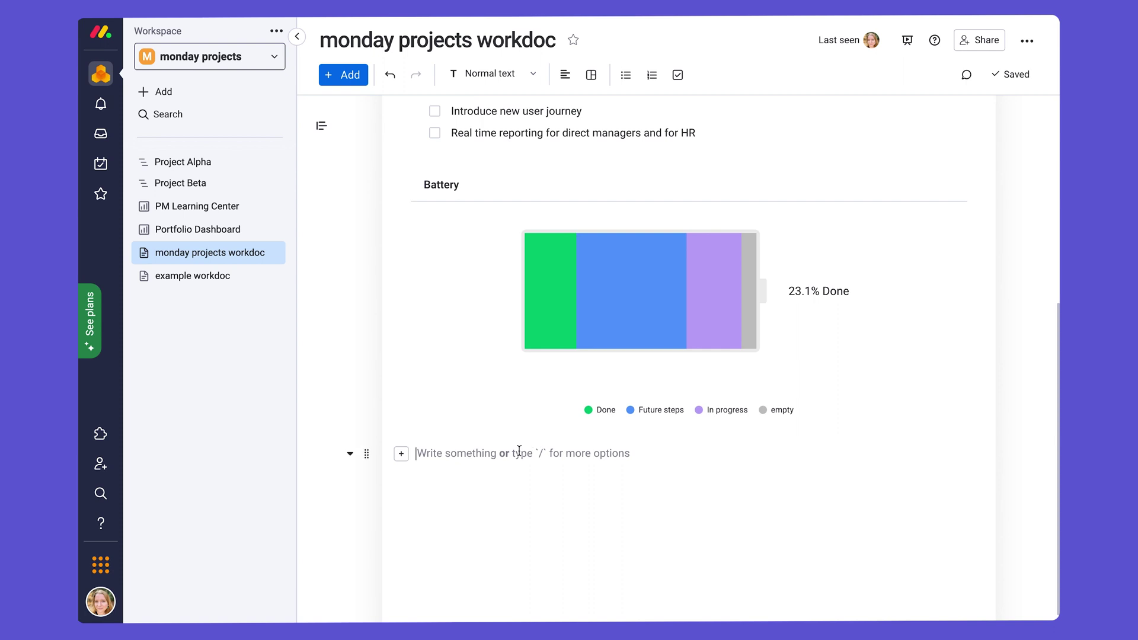
pyautogui.click(401, 454)
pyautogui.scroll(-5, 466, 405)
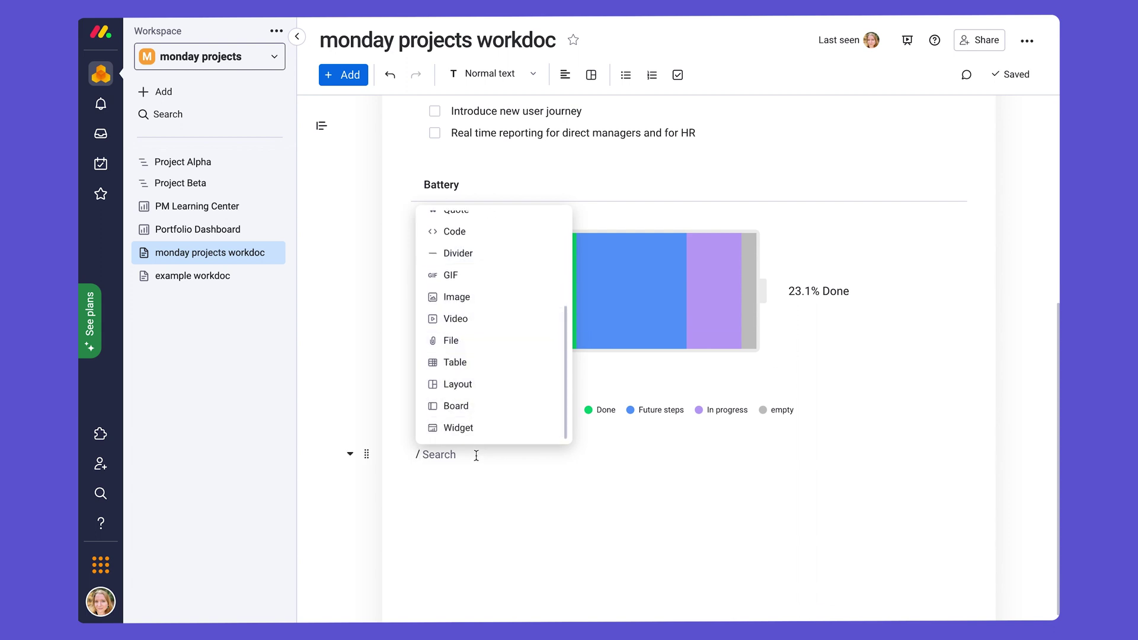
pyautogui.press('Escape')
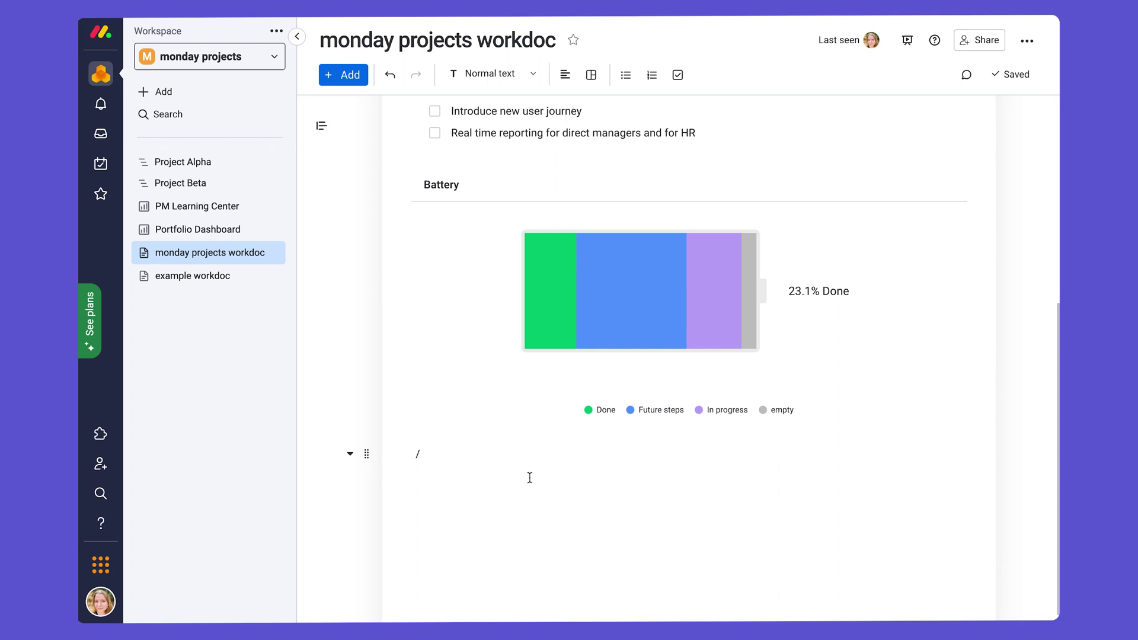
pyautogui.scroll(6, 742, 440)
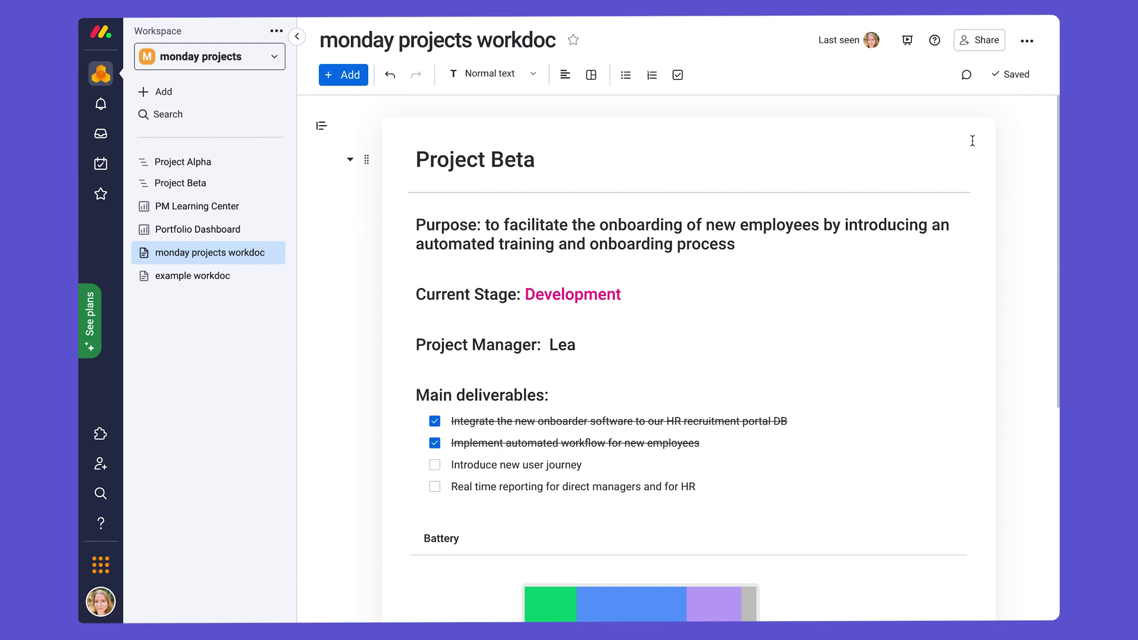
pyautogui.click(1027, 42)
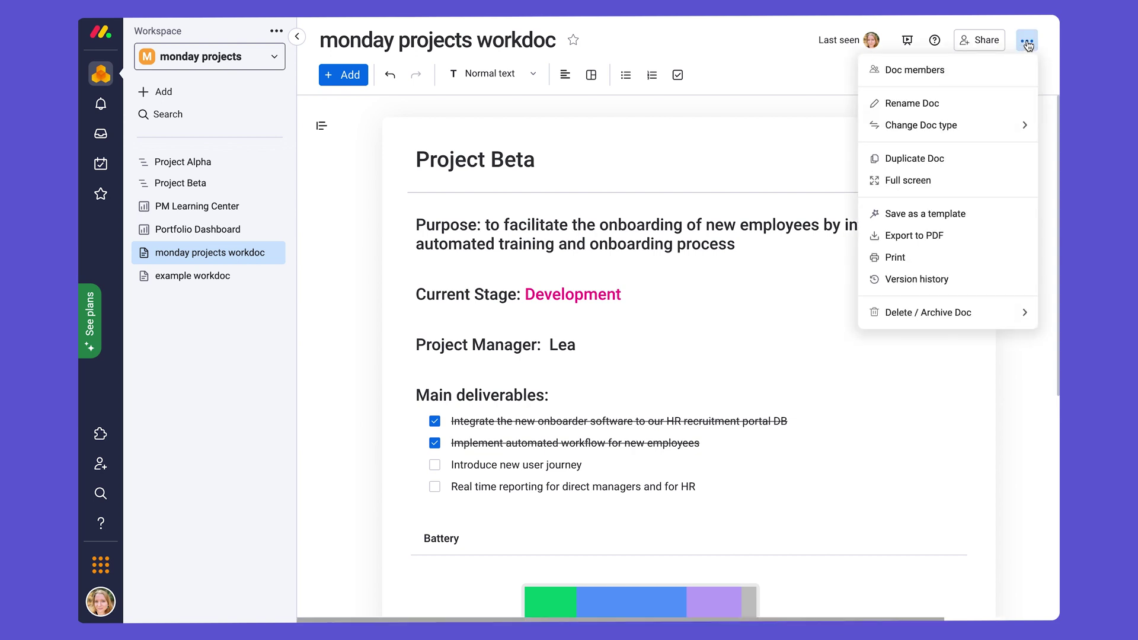
# - Change the monday projects workdoc type from Main to shareable
pyautogui.moveTo(1000, 124)
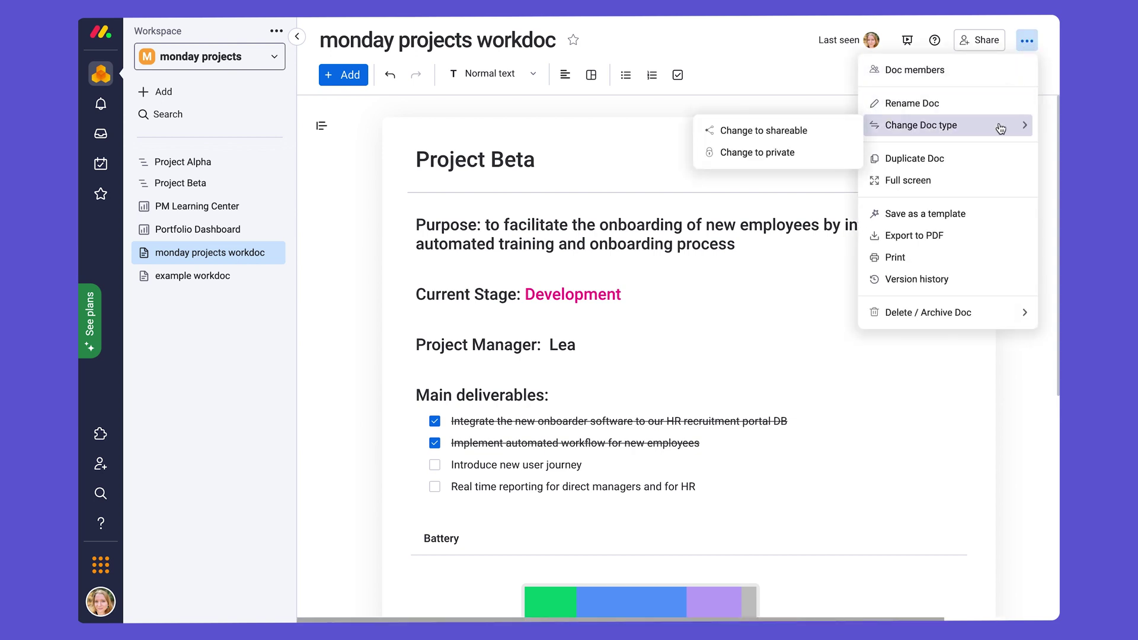
pyautogui.click(825, 137)
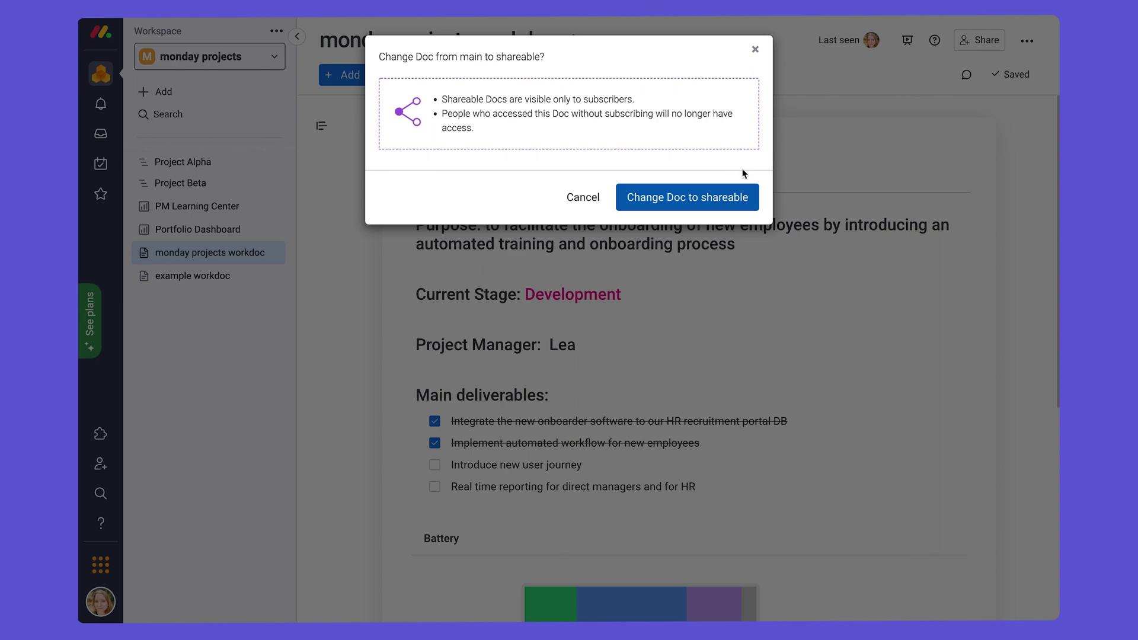
pyautogui.click(736, 195)
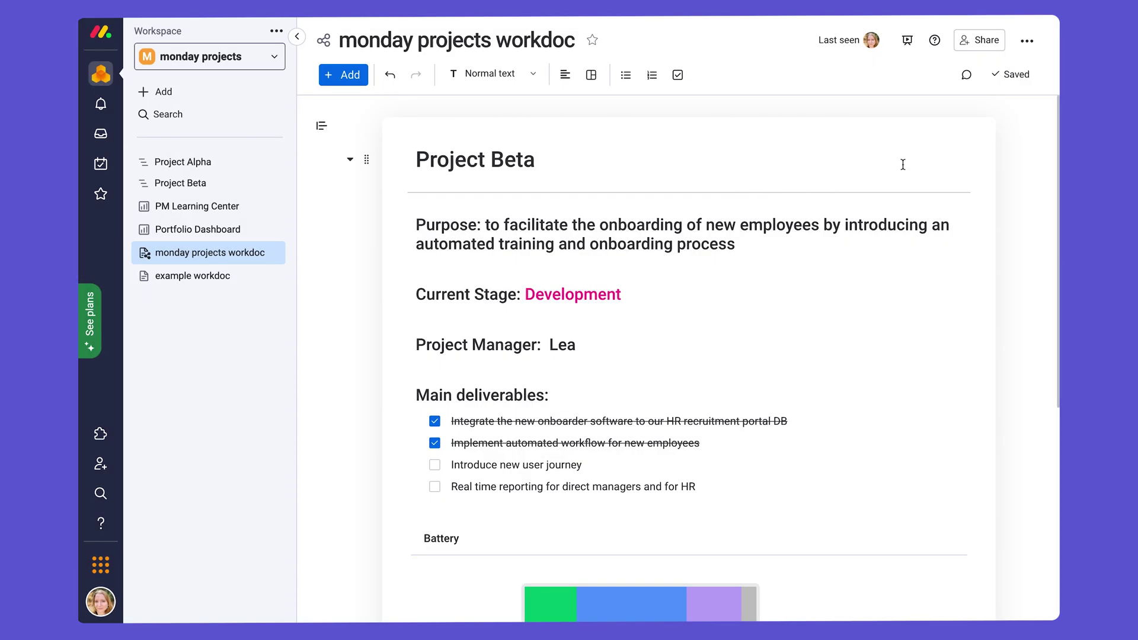
# - Review who can access and edit the doc in the Share window
pyautogui.click(979, 50)
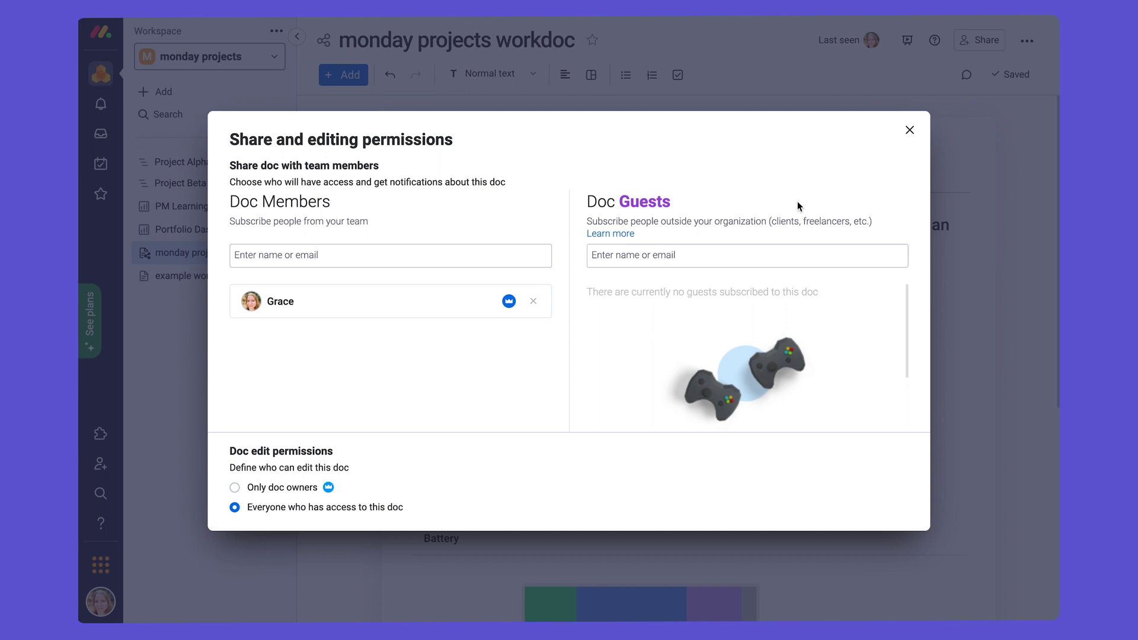
pyautogui.click(910, 130)
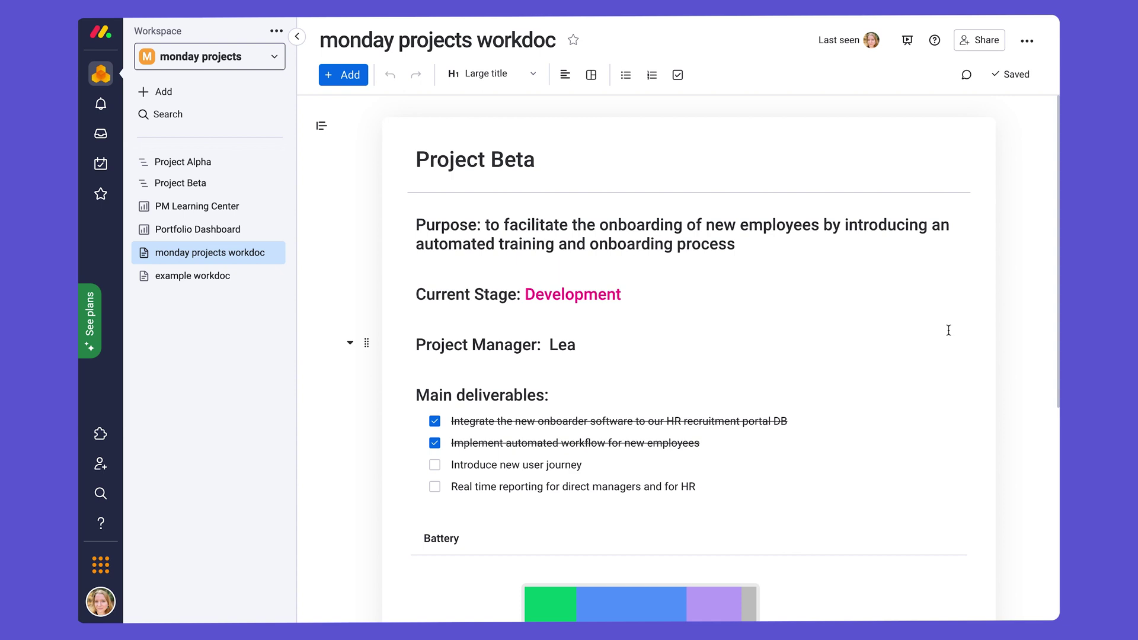
pyautogui.click(1029, 42)
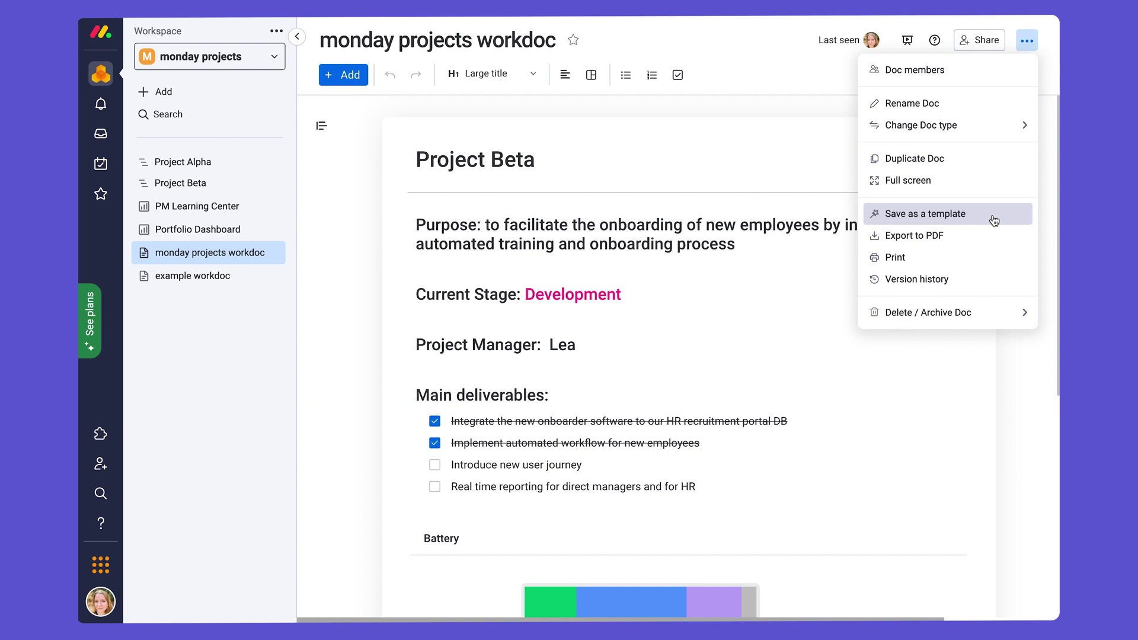
pyautogui.moveTo(948, 313)
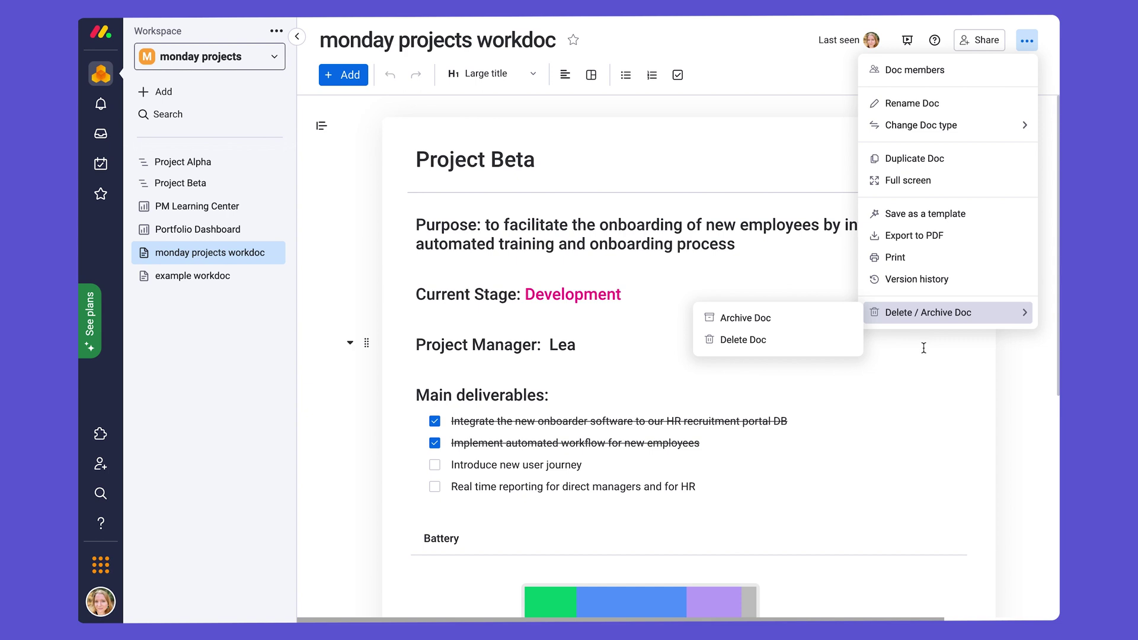
pyautogui.click(908, 41)
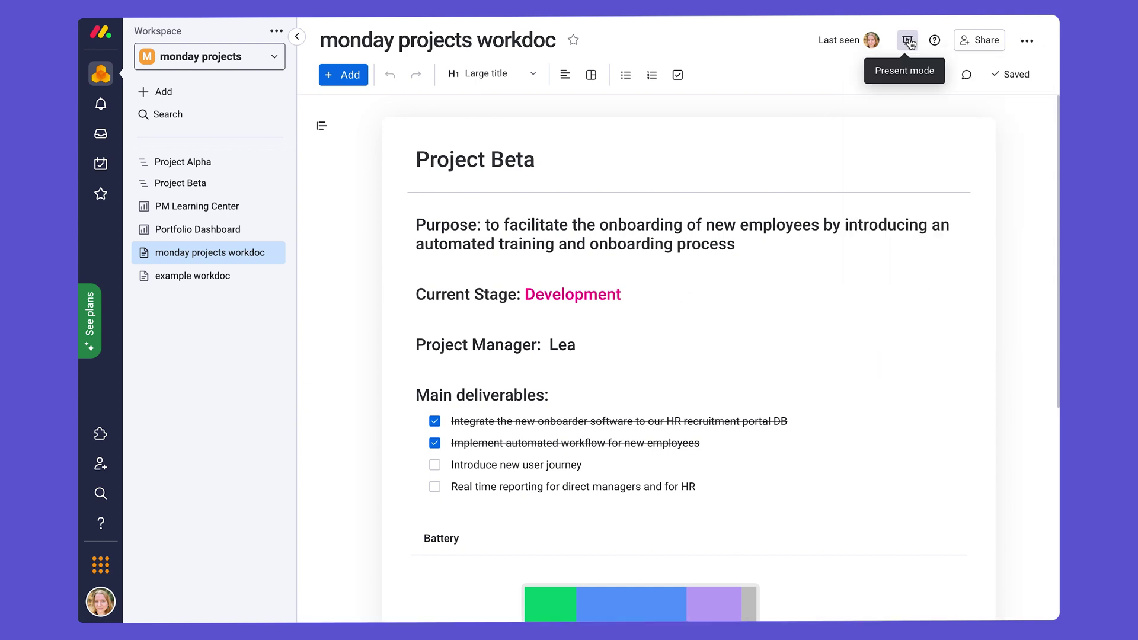
pyautogui.click(909, 42)
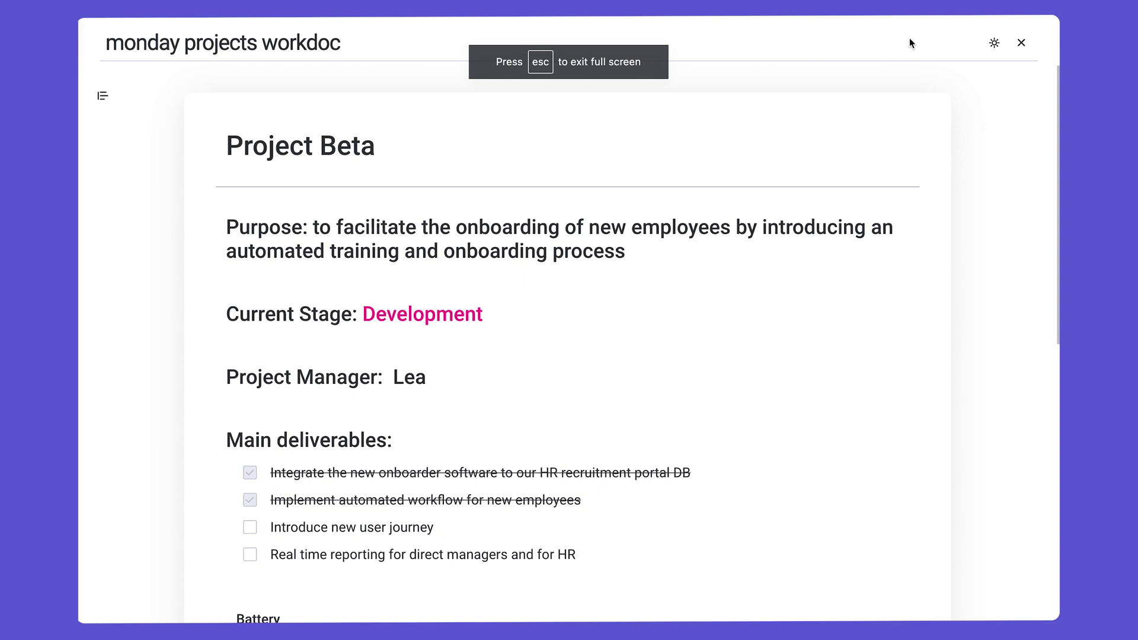
pyautogui.press('Escape')
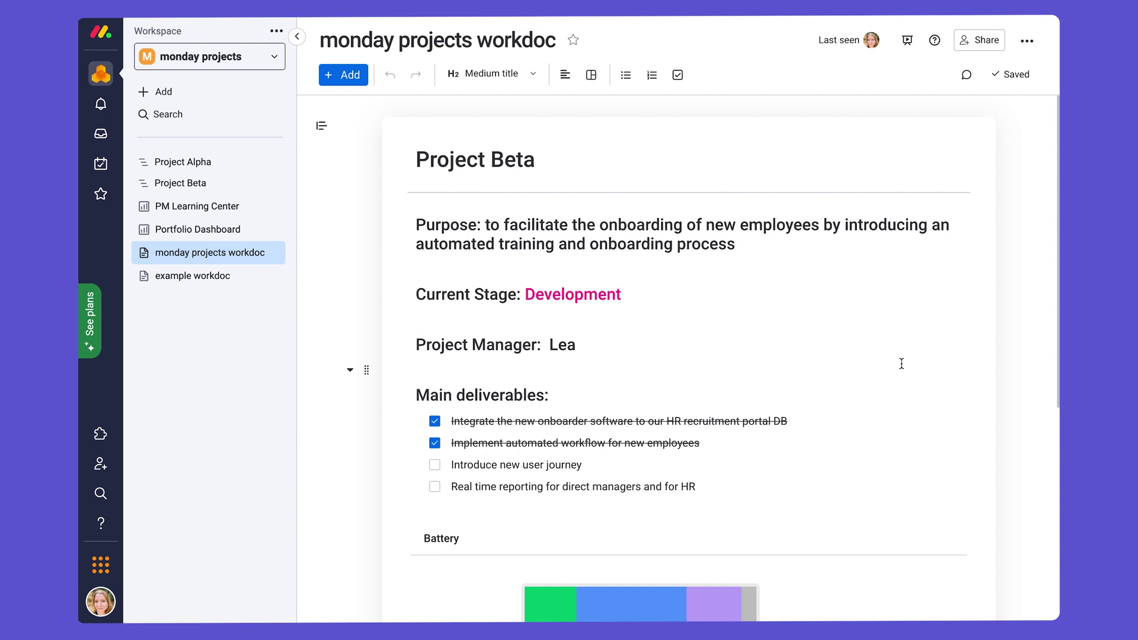
pyautogui.click(1027, 43)
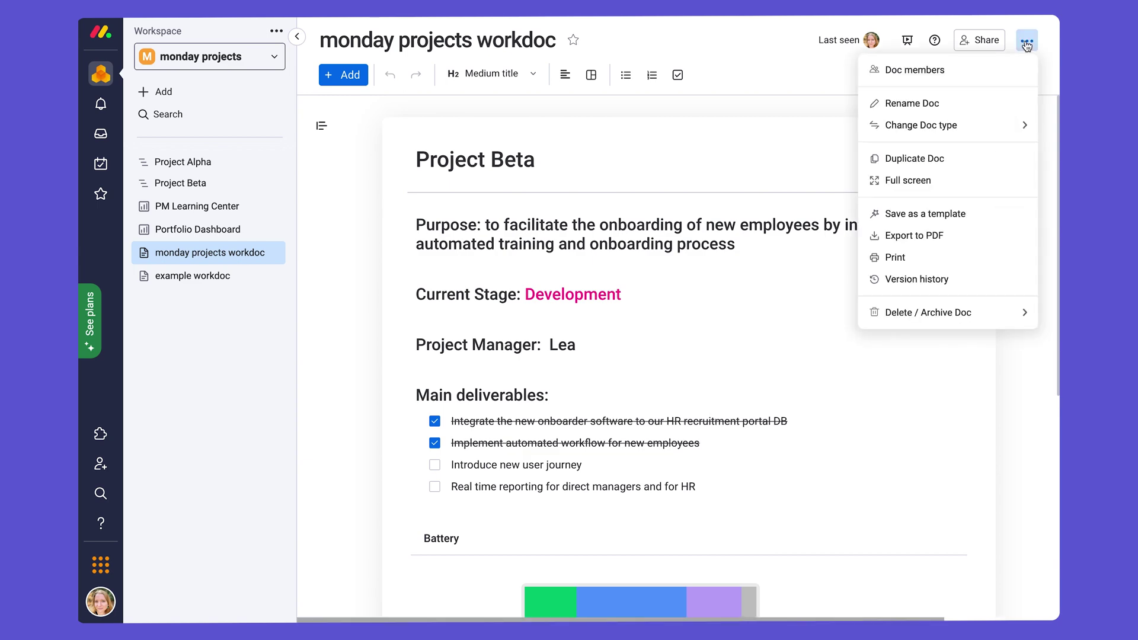
pyautogui.click(963, 281)
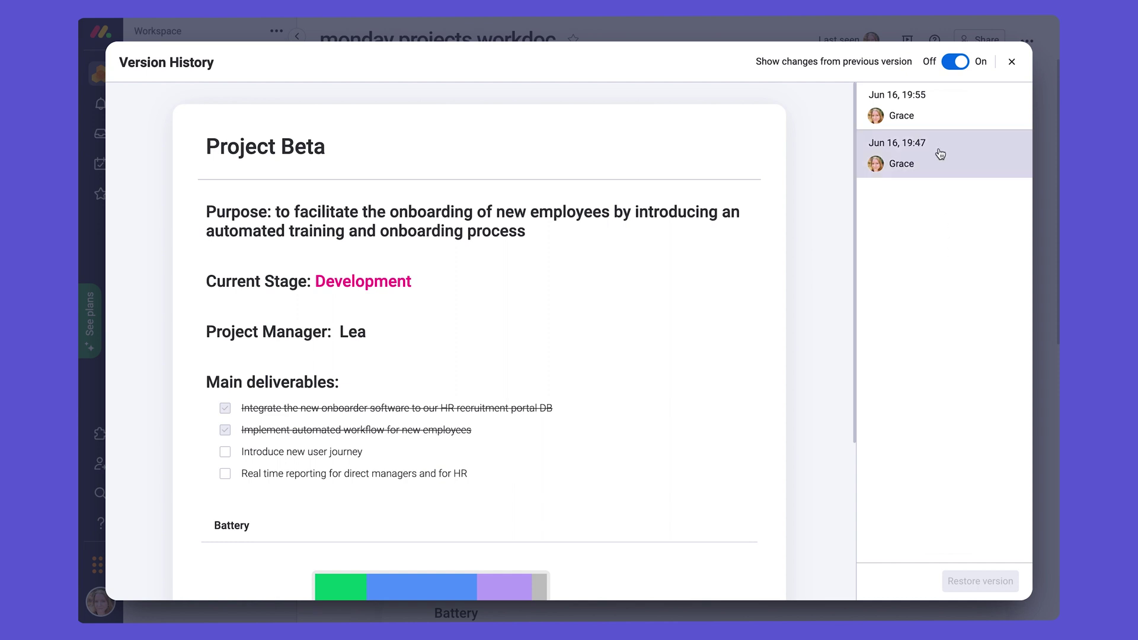
pyautogui.click(941, 154)
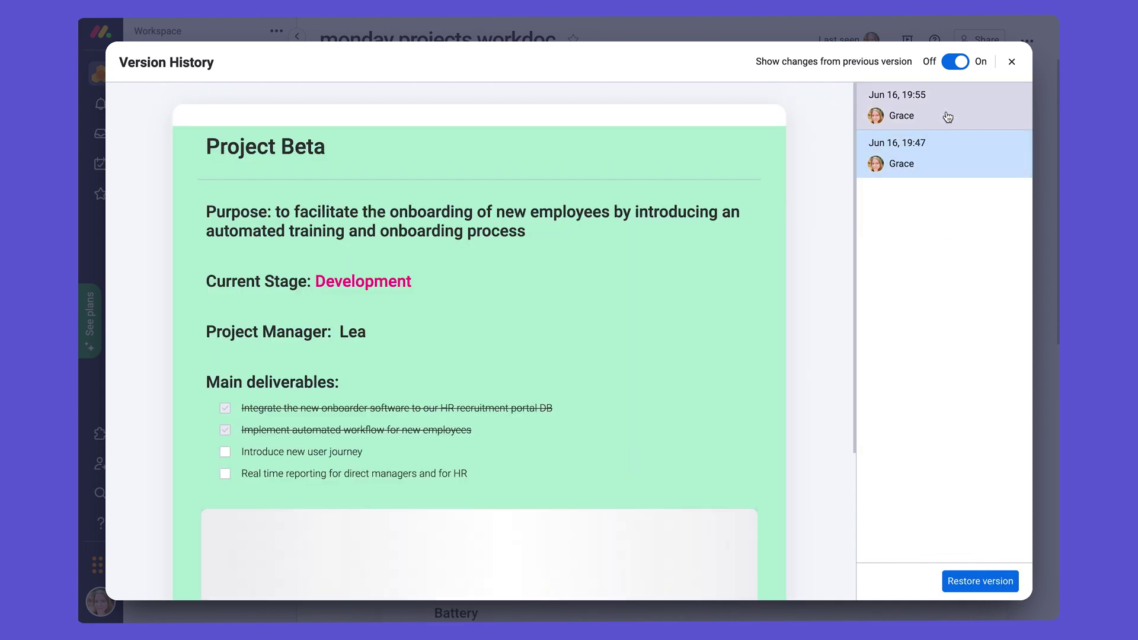
pyautogui.click(947, 116)
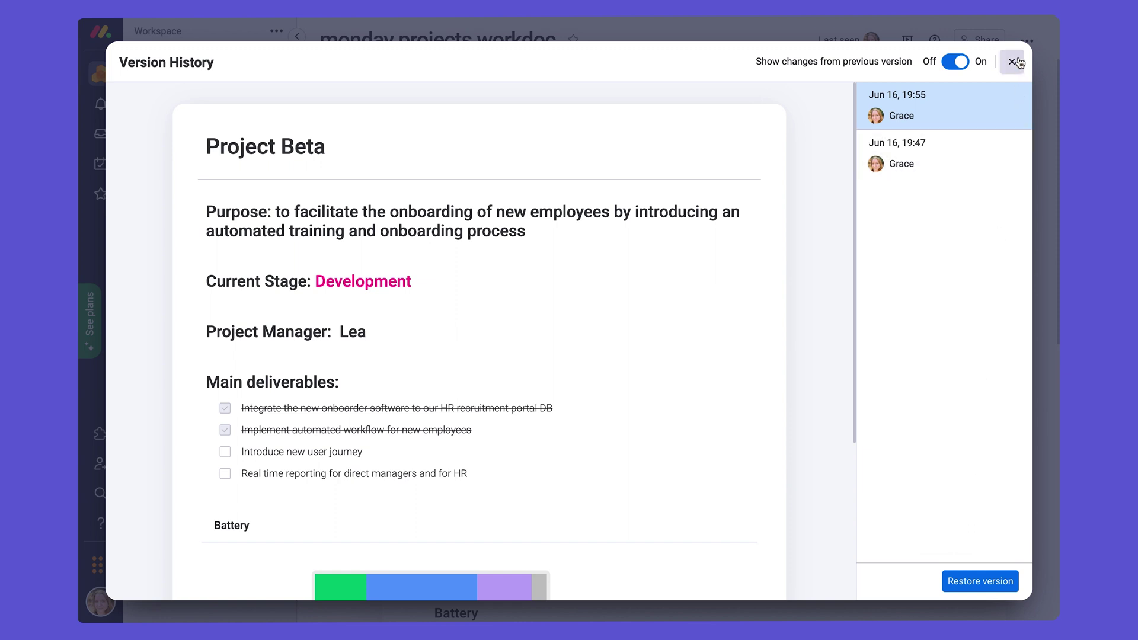
pyautogui.click(1015, 62)
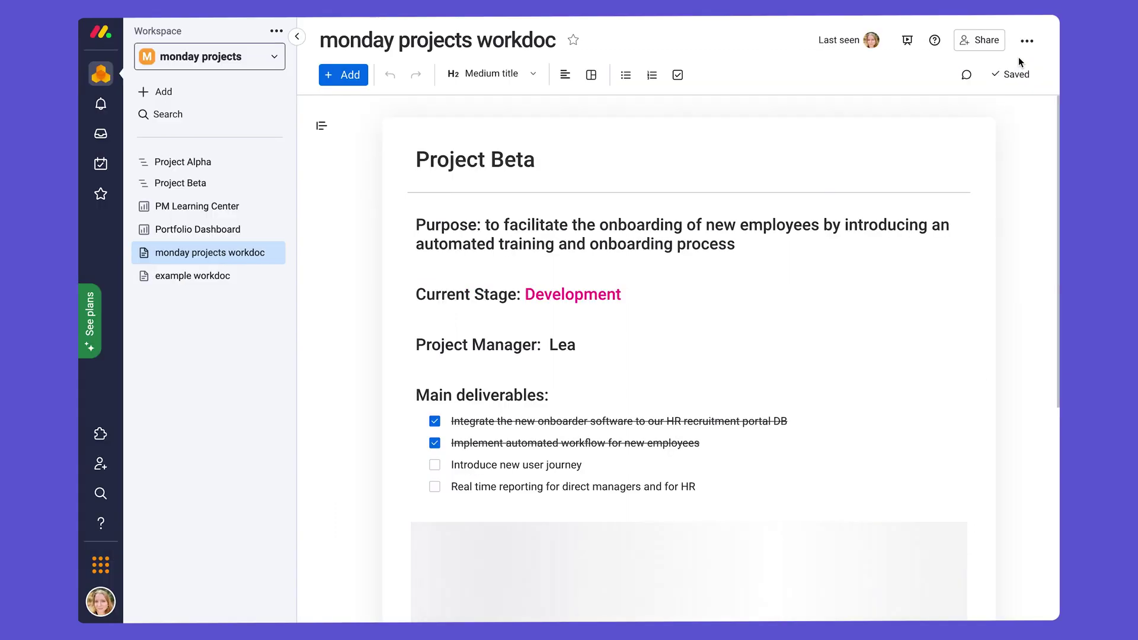
# - Open Project Alpha's Integrations Center and view the Gmail recipes
pyautogui.click(206, 167)
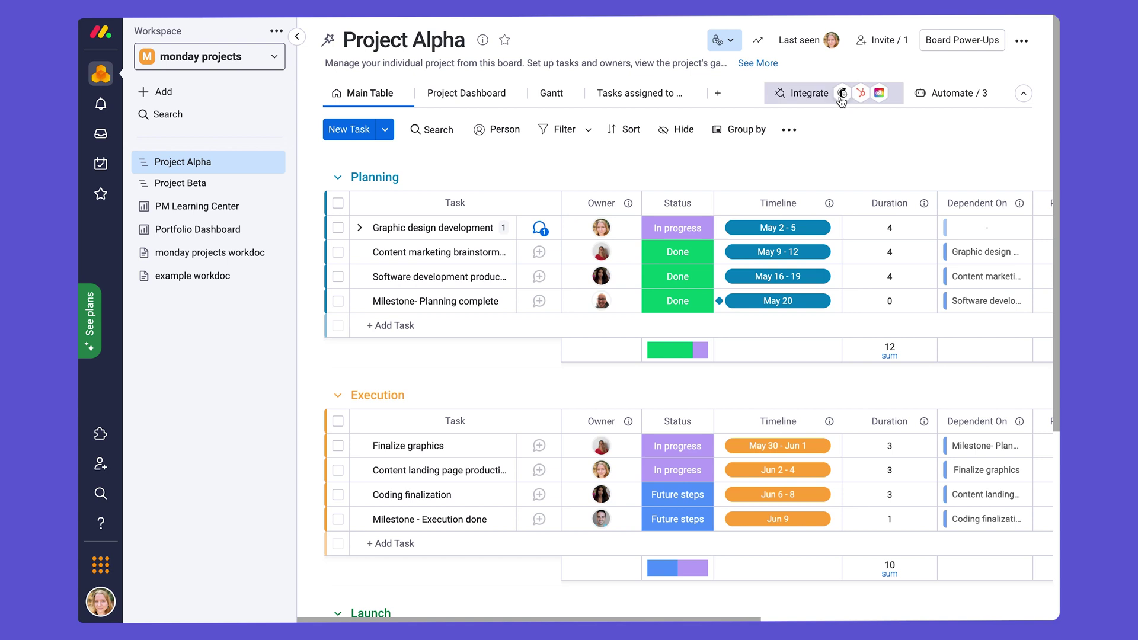
pyautogui.click(810, 93)
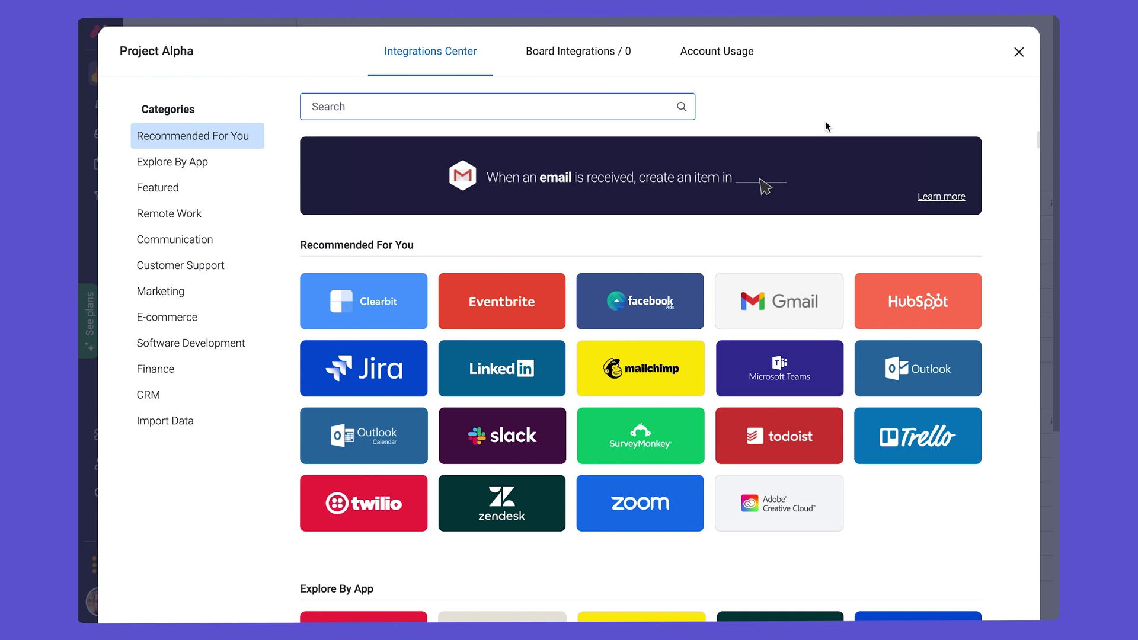
pyautogui.click(764, 314)
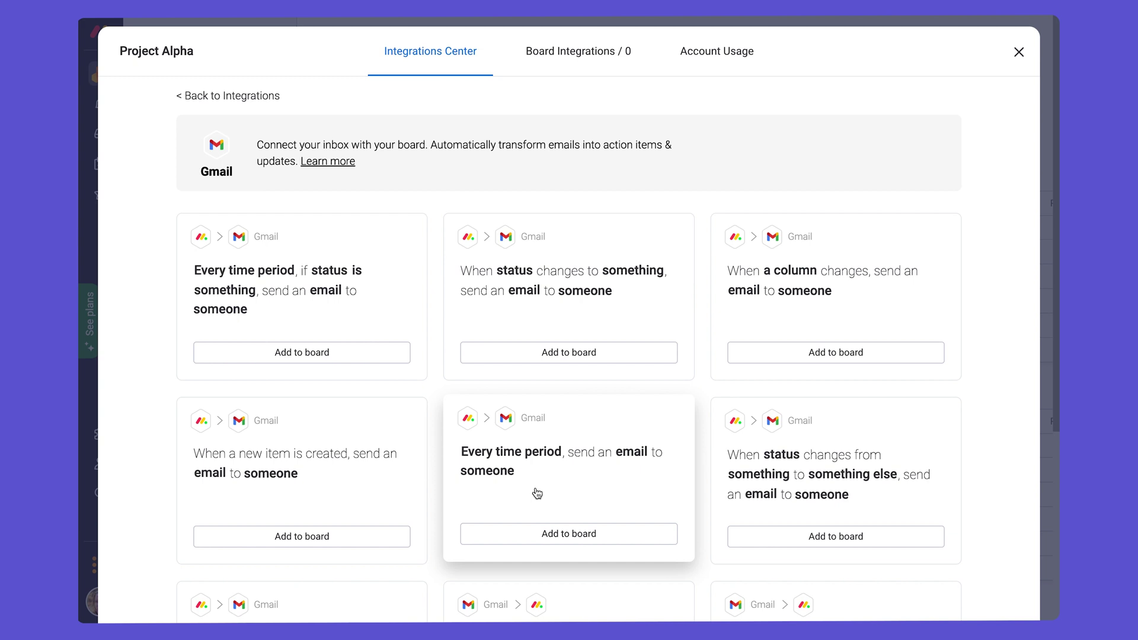
pyautogui.click(329, 353)
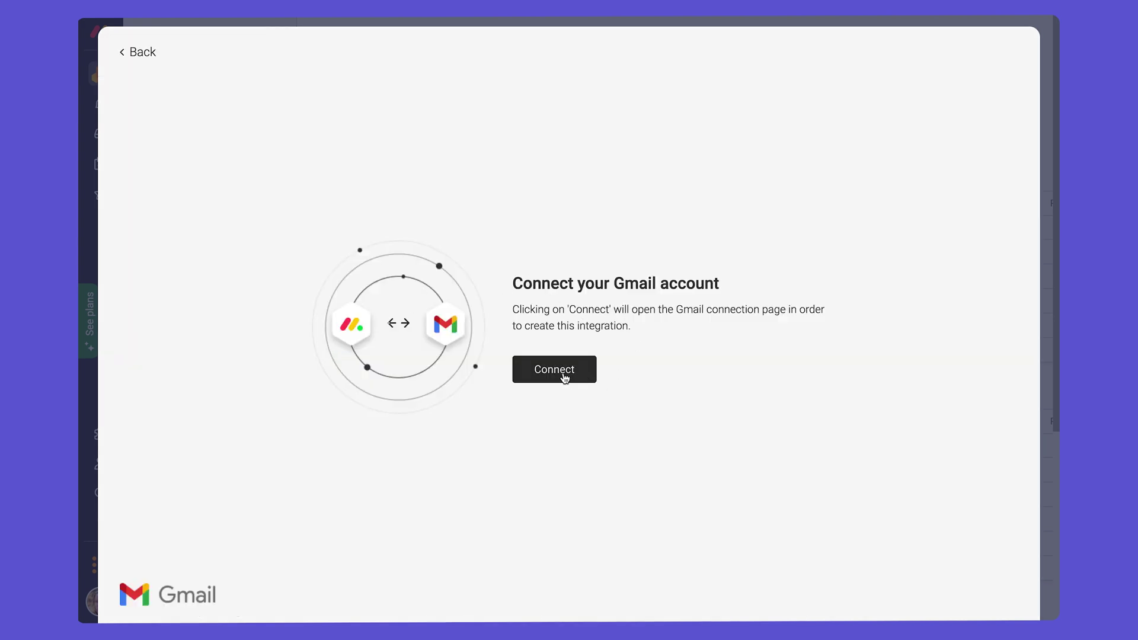
pyautogui.click(148, 54)
pyautogui.click(249, 97)
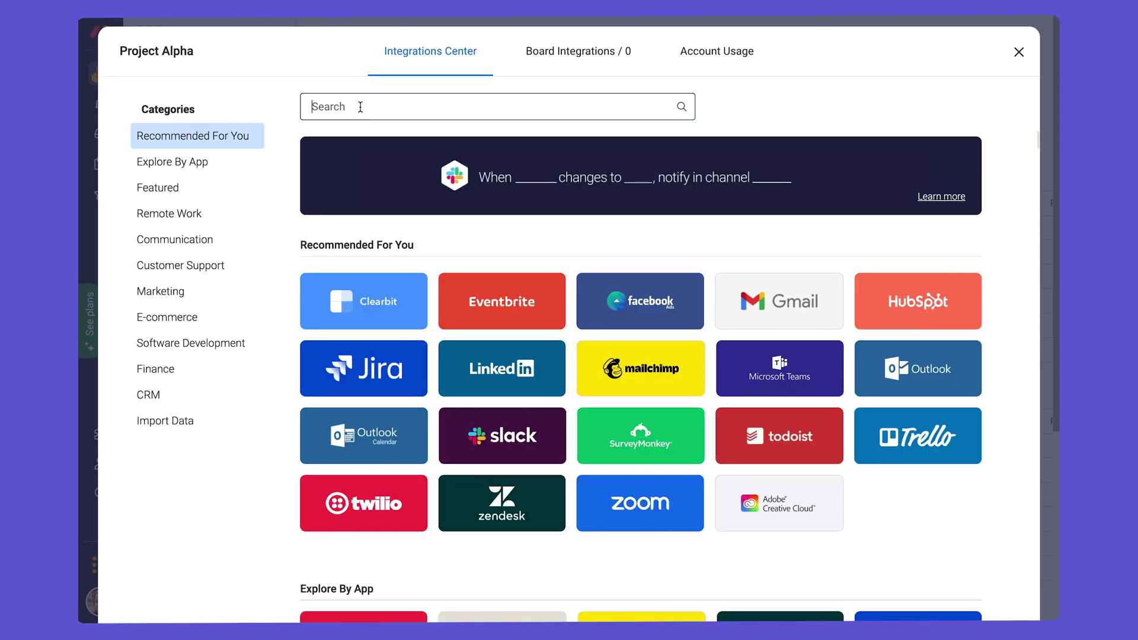
pyautogui.click(930, 379)
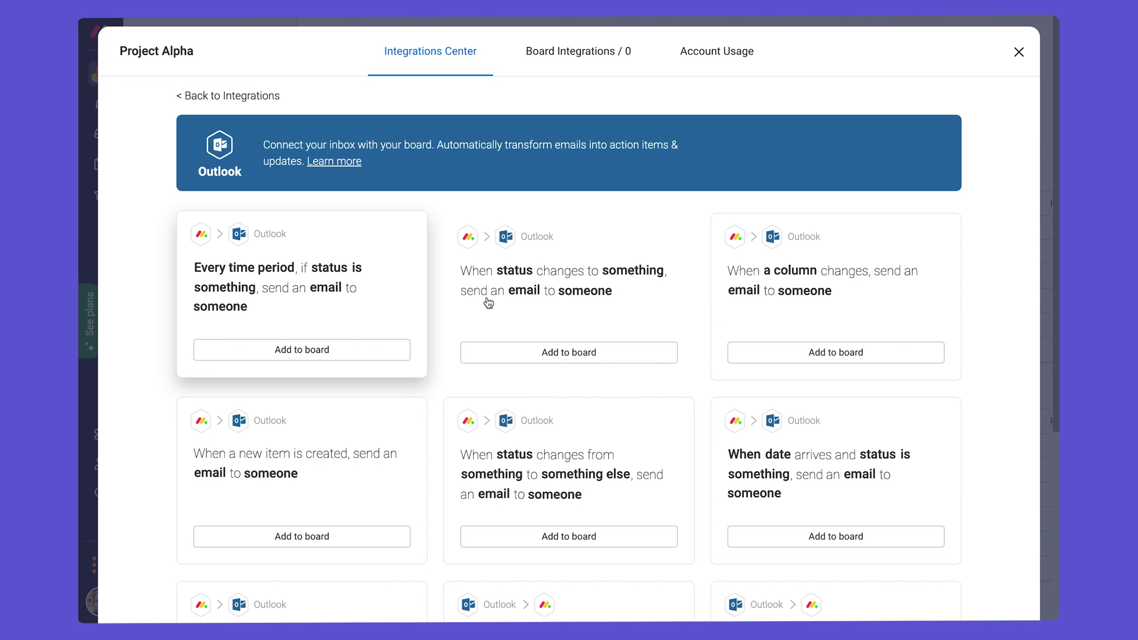
pyautogui.click(566, 353)
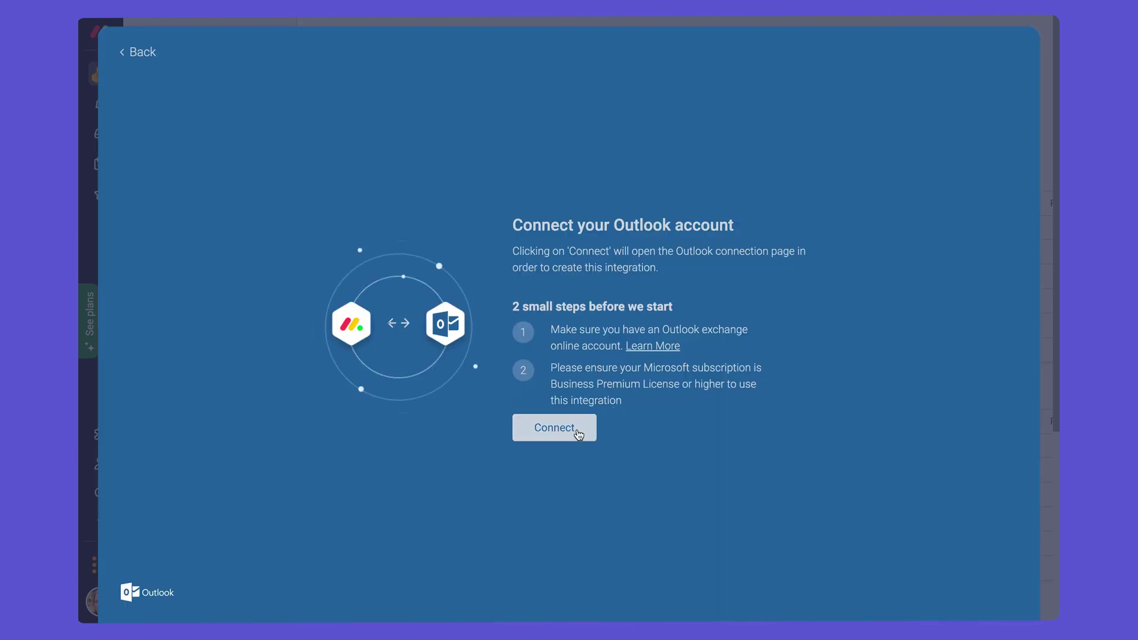
pyautogui.click(144, 52)
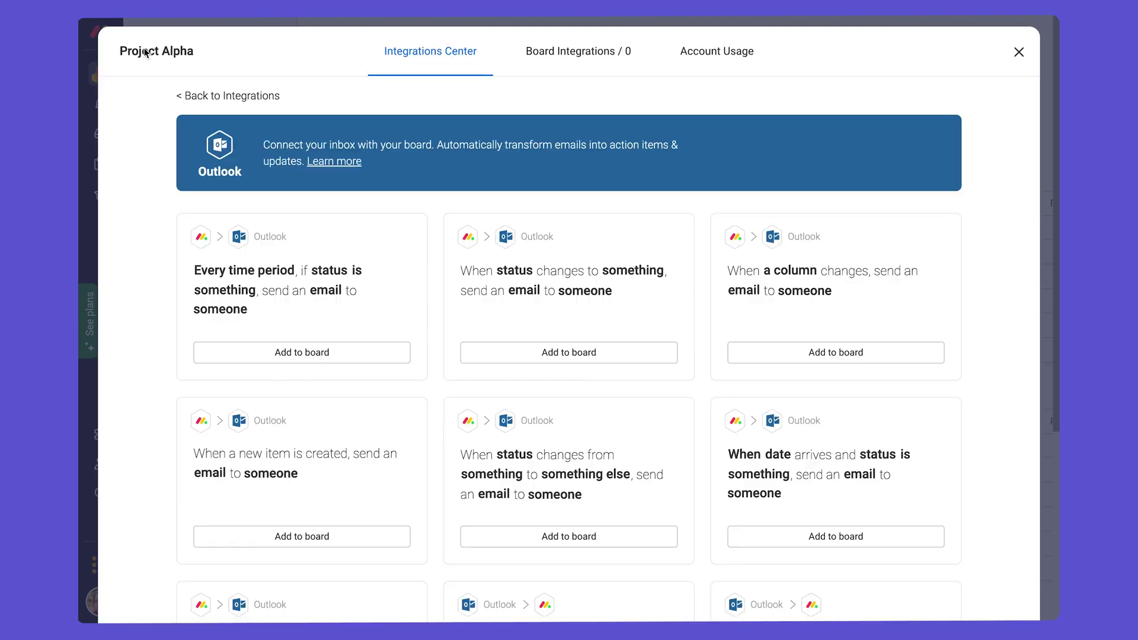
pyautogui.click(239, 97)
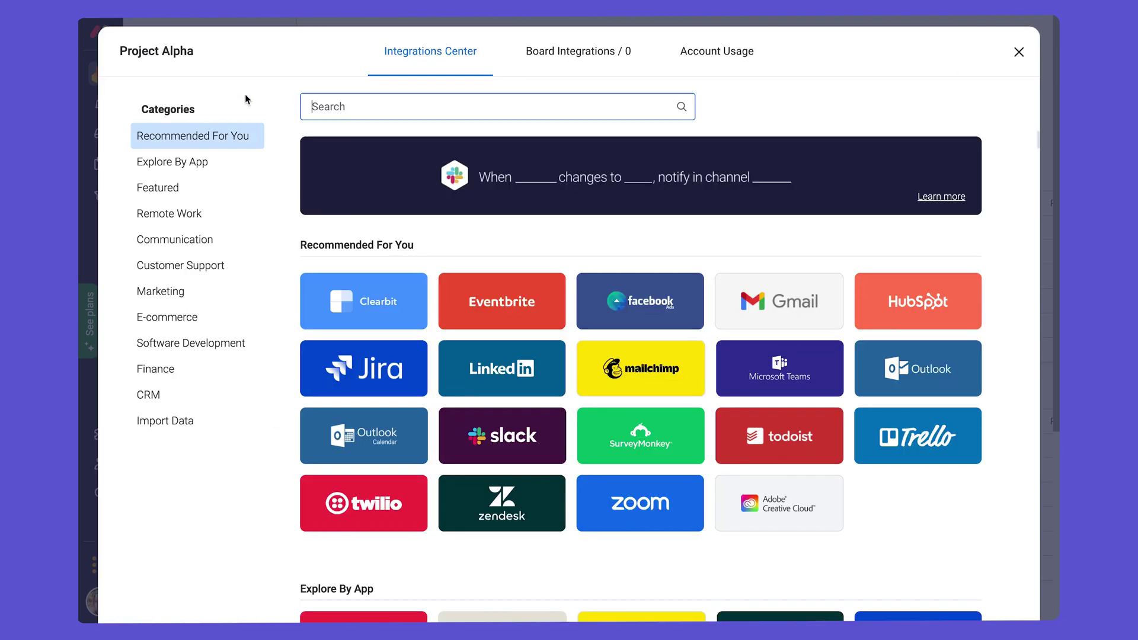
pyautogui.click(328, 106)
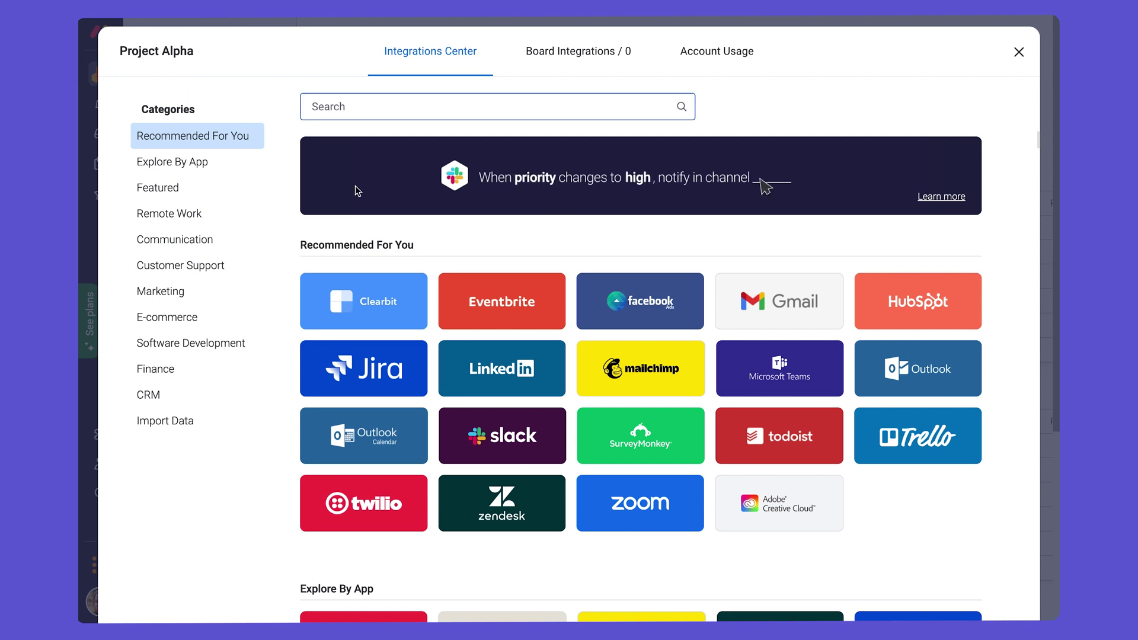
pyautogui.click(487, 448)
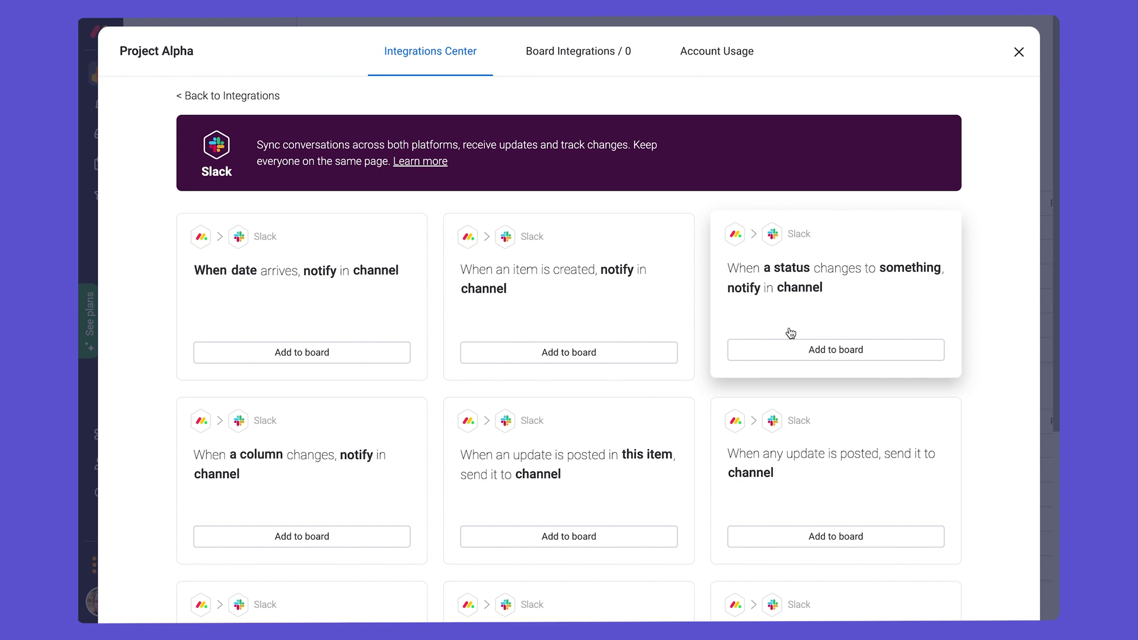
pyautogui.click(789, 357)
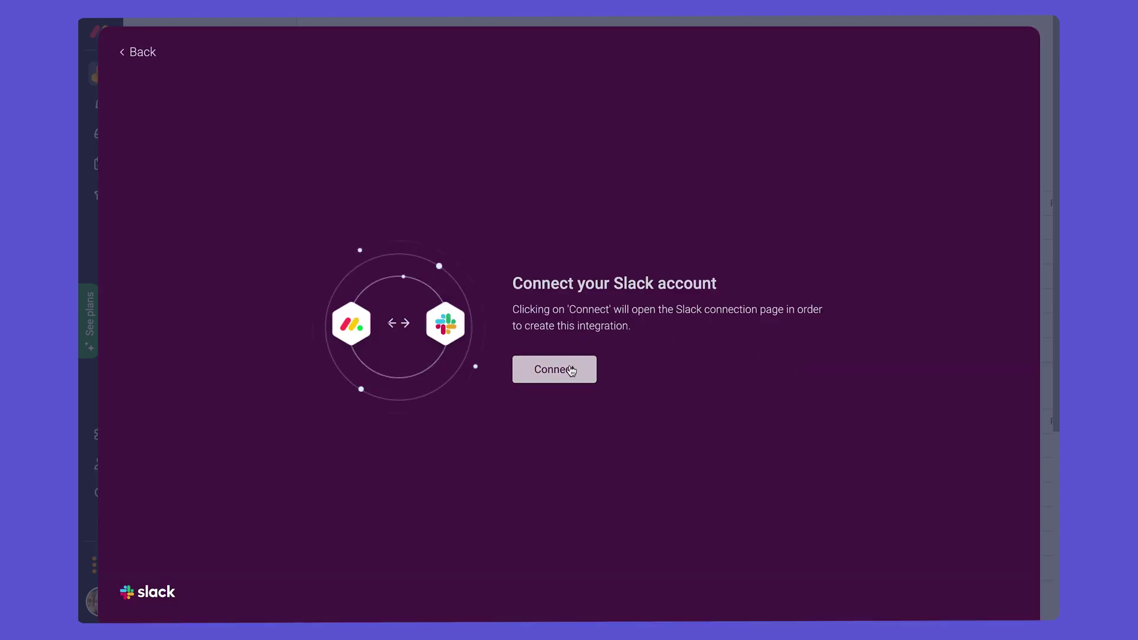
pyautogui.click(143, 52)
pyautogui.click(196, 95)
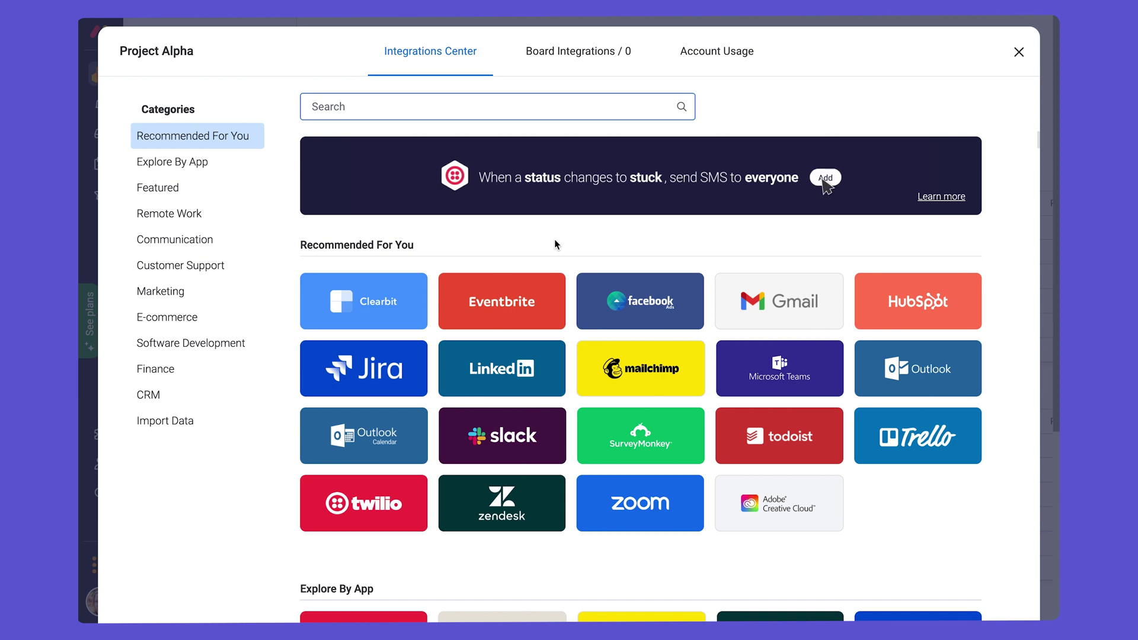
pyautogui.click(372, 373)
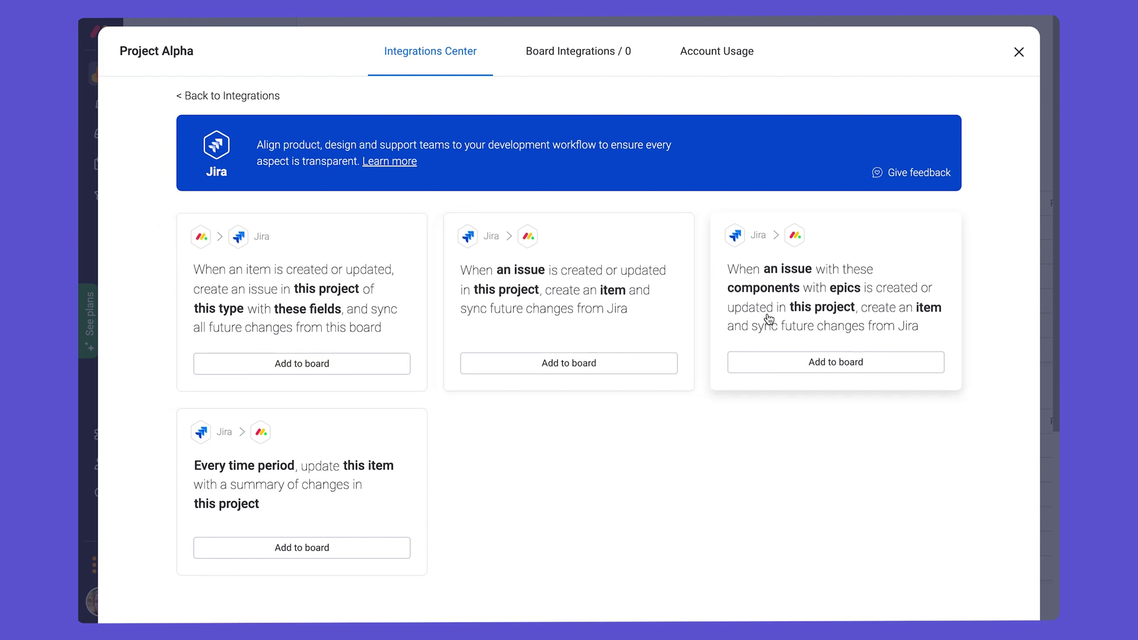
# - Try adding the Jira issues-with-epics sync recipe, then return to the app list
pyautogui.click(780, 369)
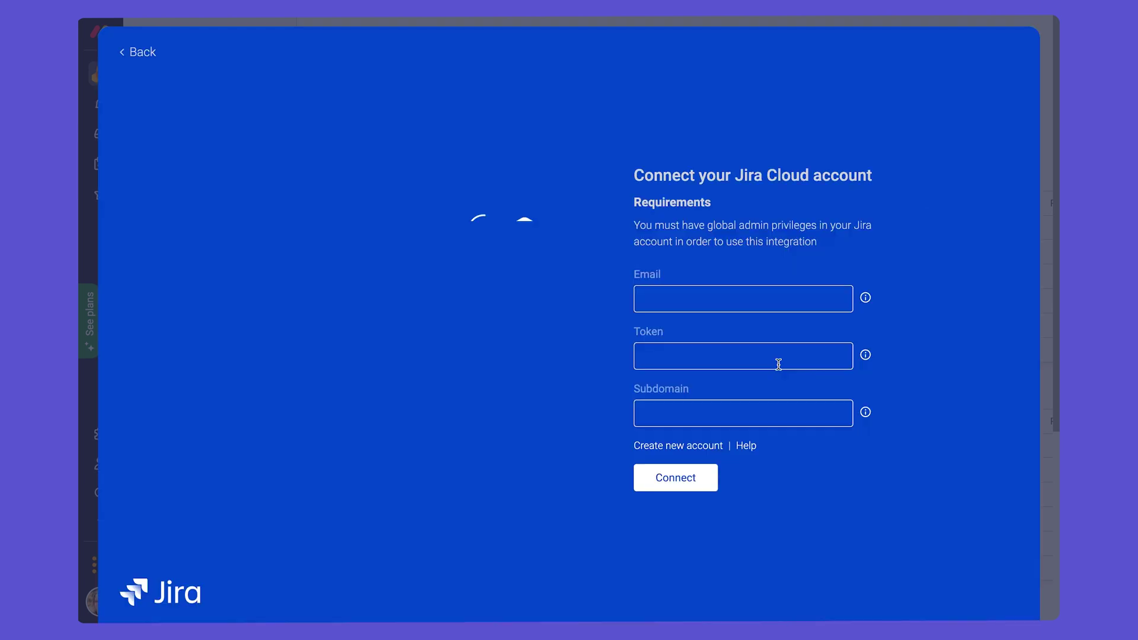
pyautogui.click(141, 54)
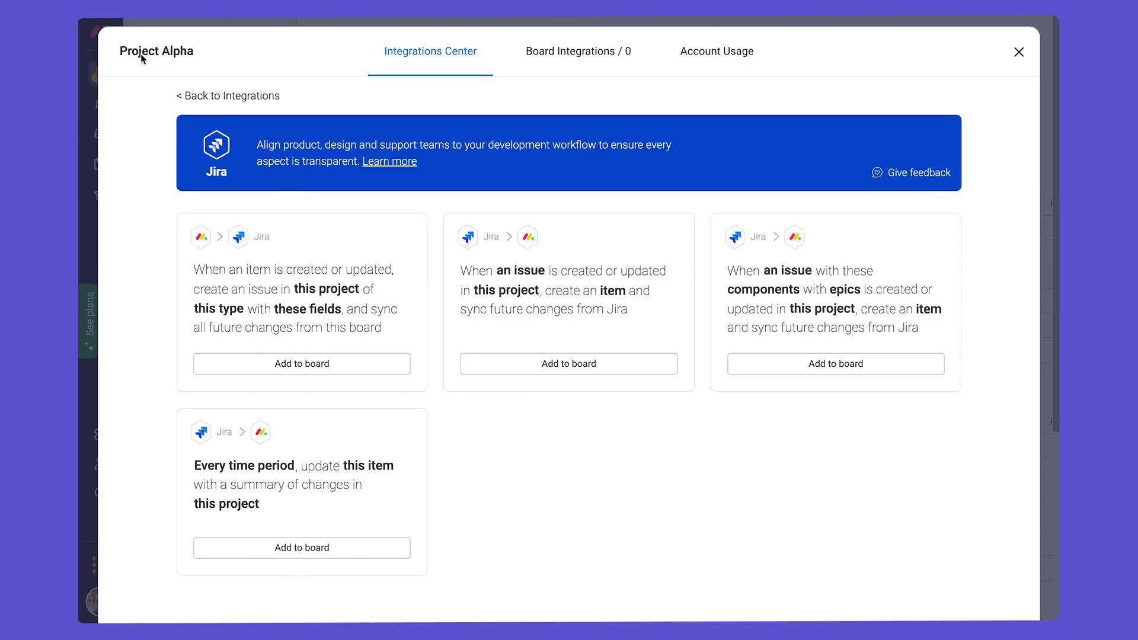
pyautogui.click(205, 97)
pyautogui.scroll(-7, 272, 444)
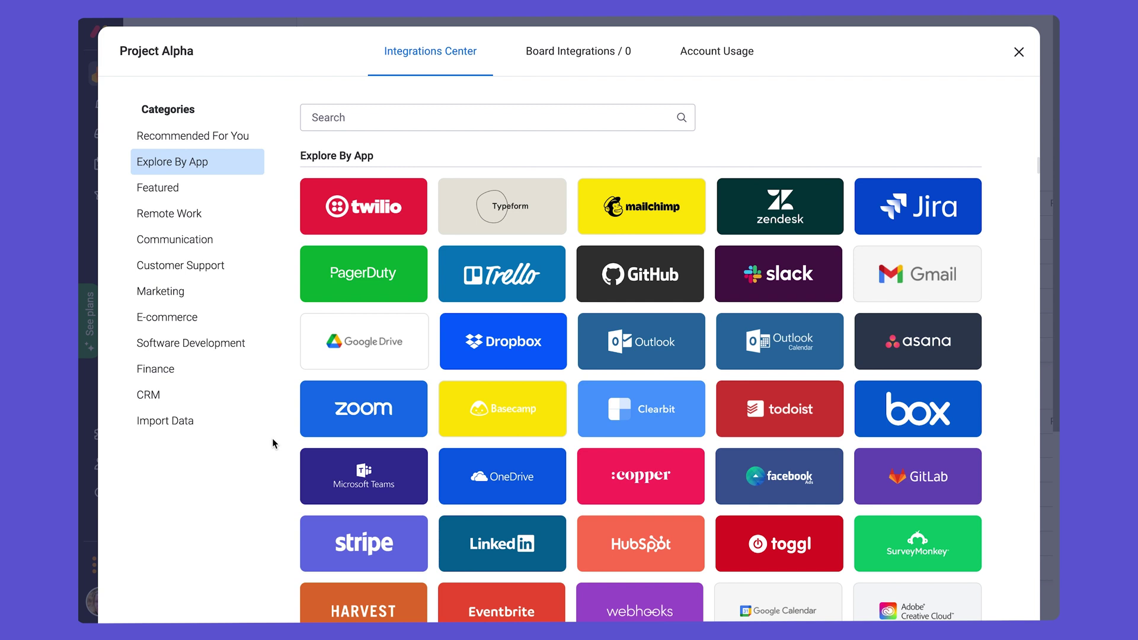
# - Try adding the Microsoft Teams date-arrives notification recipe, then close the Integrations Center
pyautogui.click(417, 490)
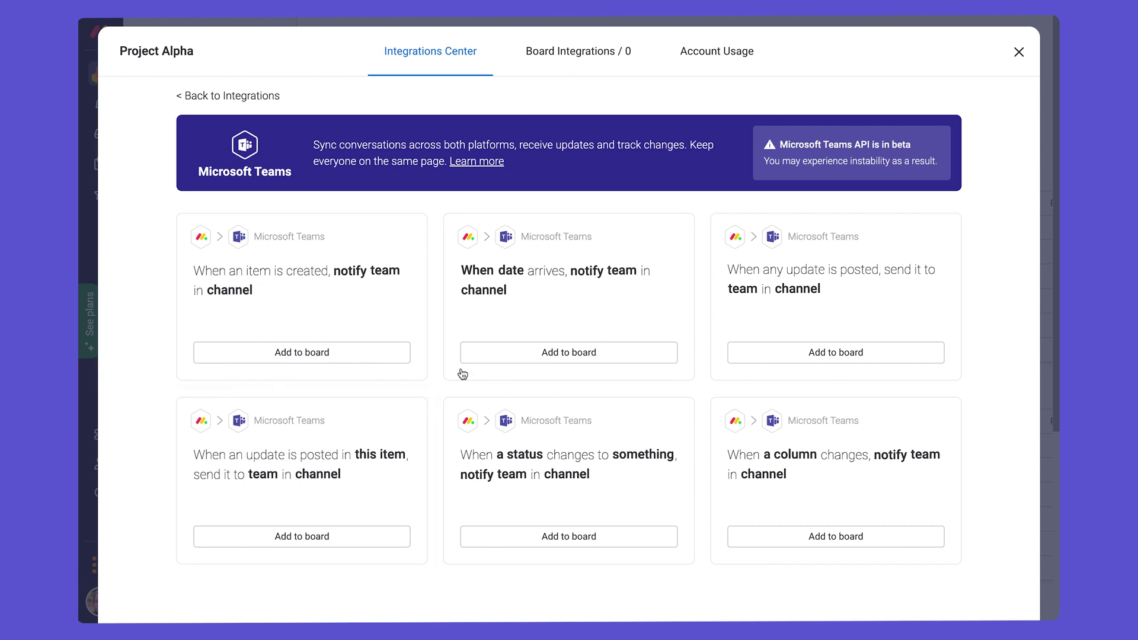
pyautogui.click(544, 352)
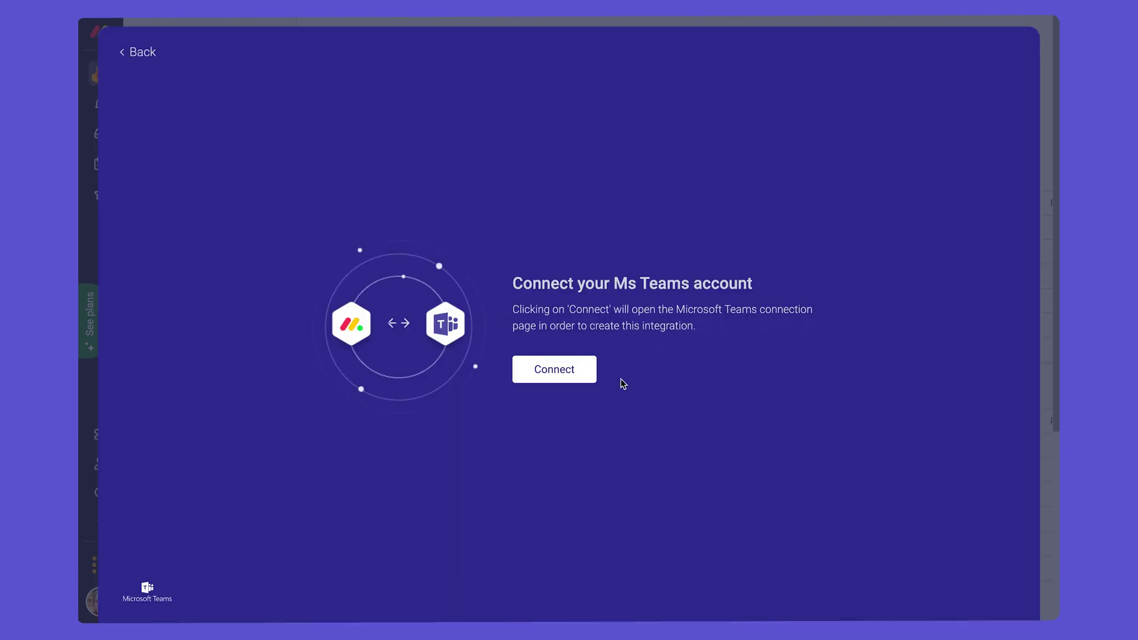
pyautogui.click(142, 53)
pyautogui.click(1021, 53)
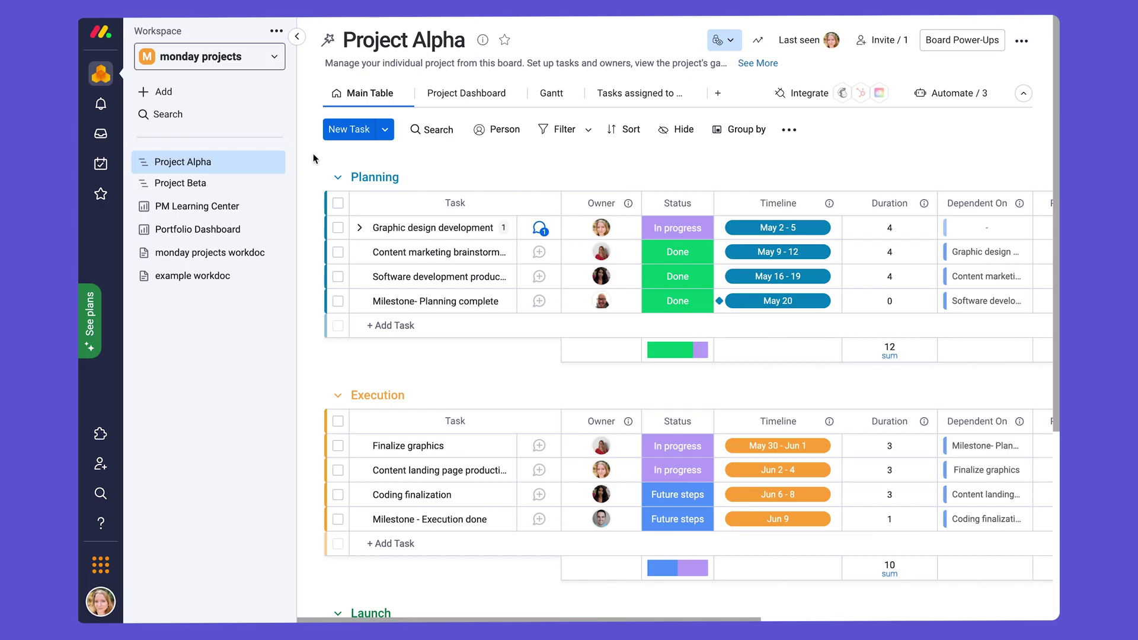
# - Open the PM Learning Center dashboard and scroll through its video and features list
pyautogui.click(204, 207)
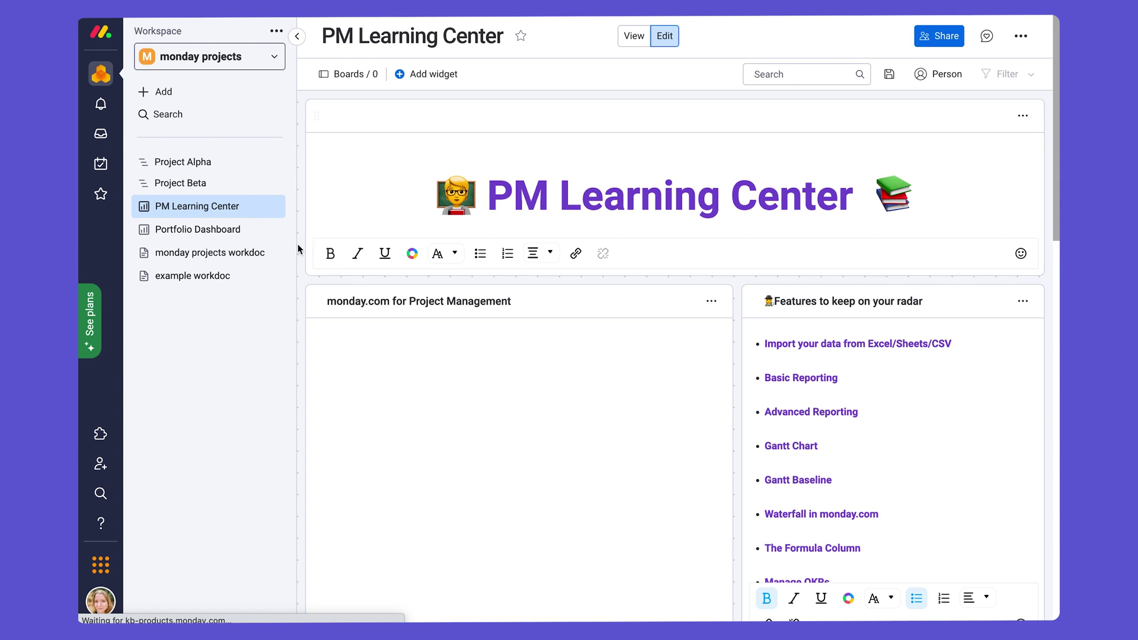
pyautogui.scroll(-2, 300, 252)
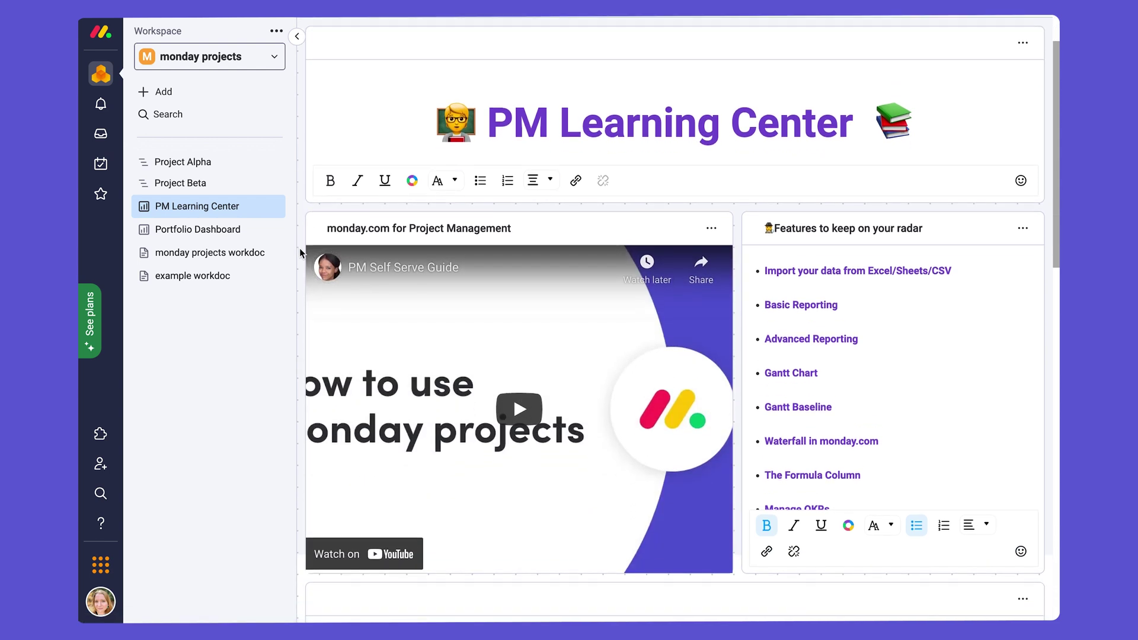
pyautogui.scroll(1, 300, 252)
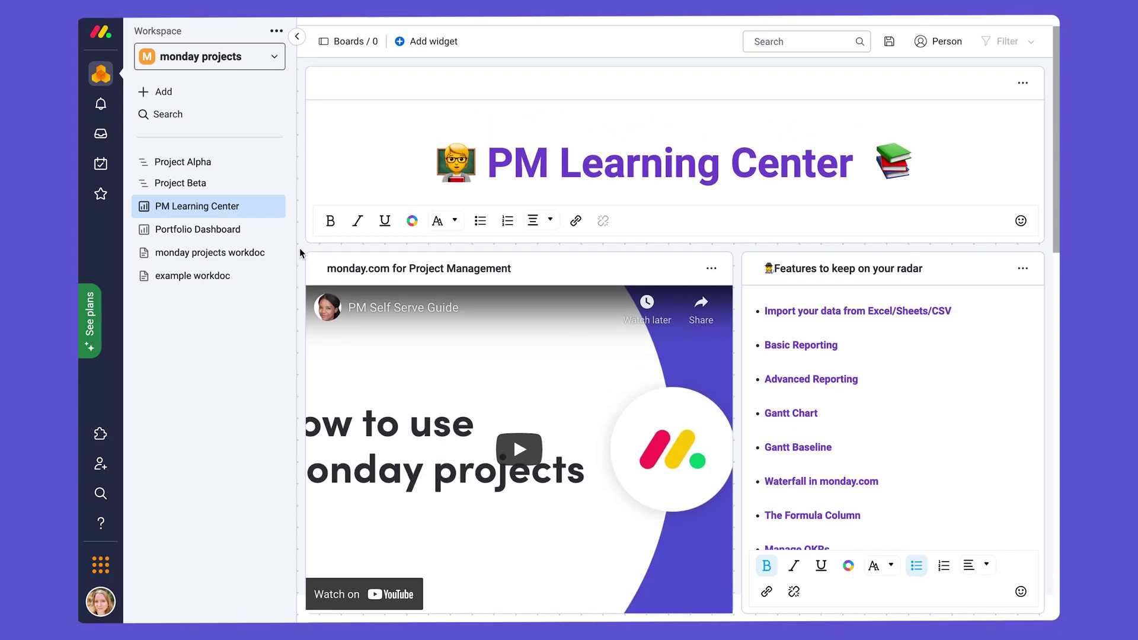